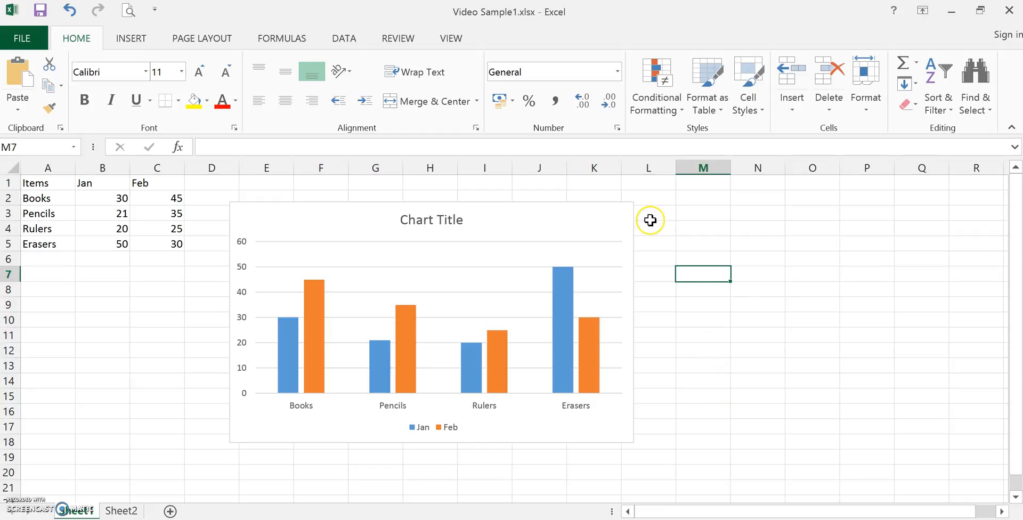
- Select the column chart and preview its primary horizontal and primary vertical axis options among the chart elements
{"action": "left_click", "coordinate": [615, 211]}
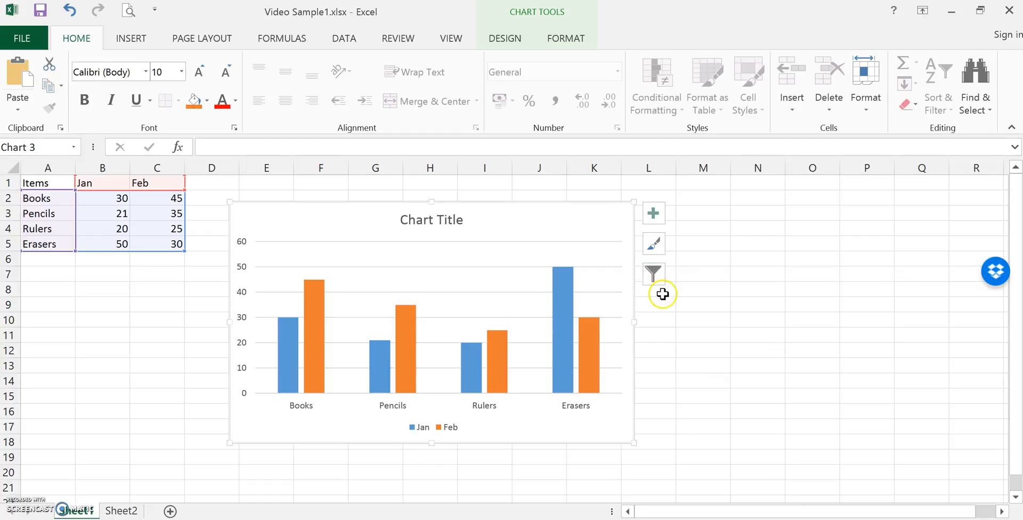
{"action": "left_click", "coordinate": [514, 39]}
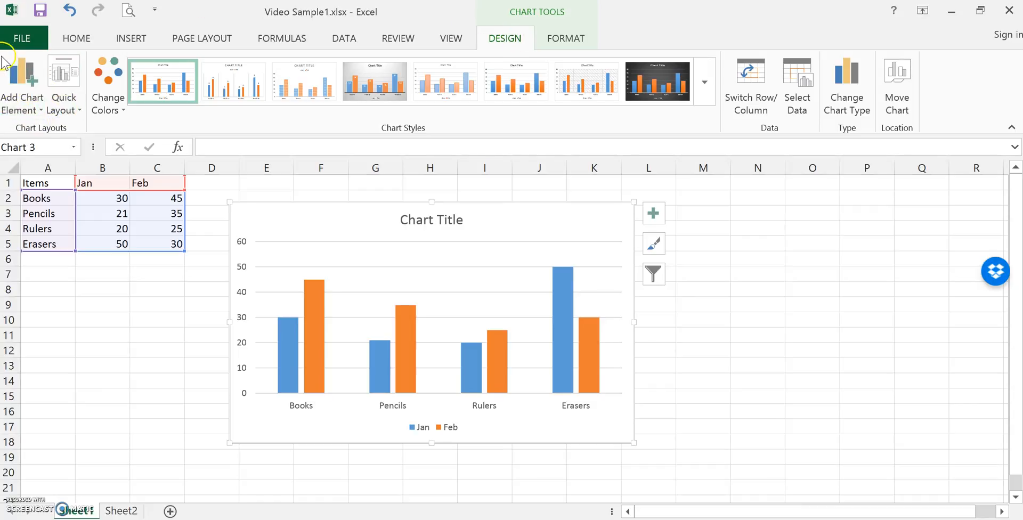
{"action": "left_click", "coordinate": [33, 110]}
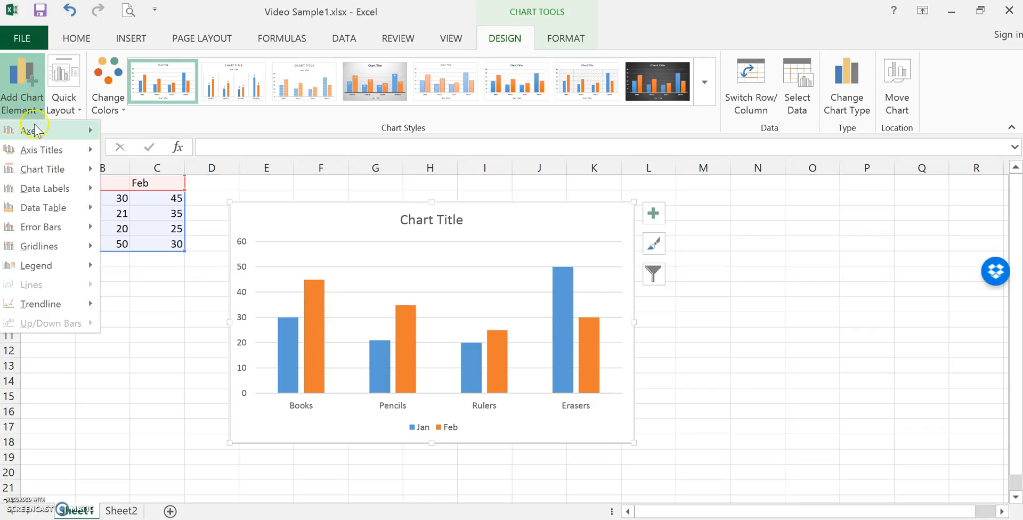
{"action": "left_click", "coordinate": [35, 131]}
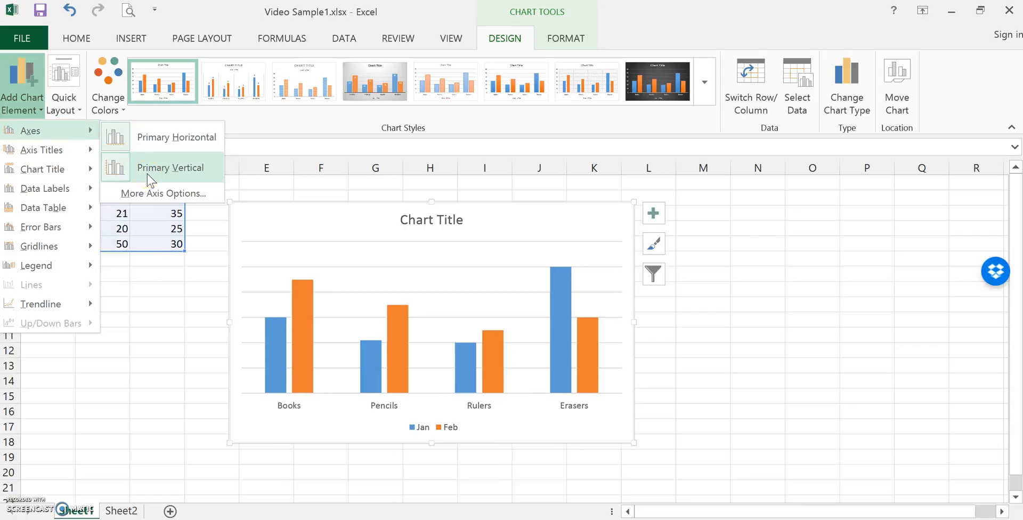
{"action": "left_click", "coordinate": [160, 170]}
- Preview primary horizontal and primary vertical axis titles on the column chart
{"action": "left_click", "coordinate": [60, 149]}
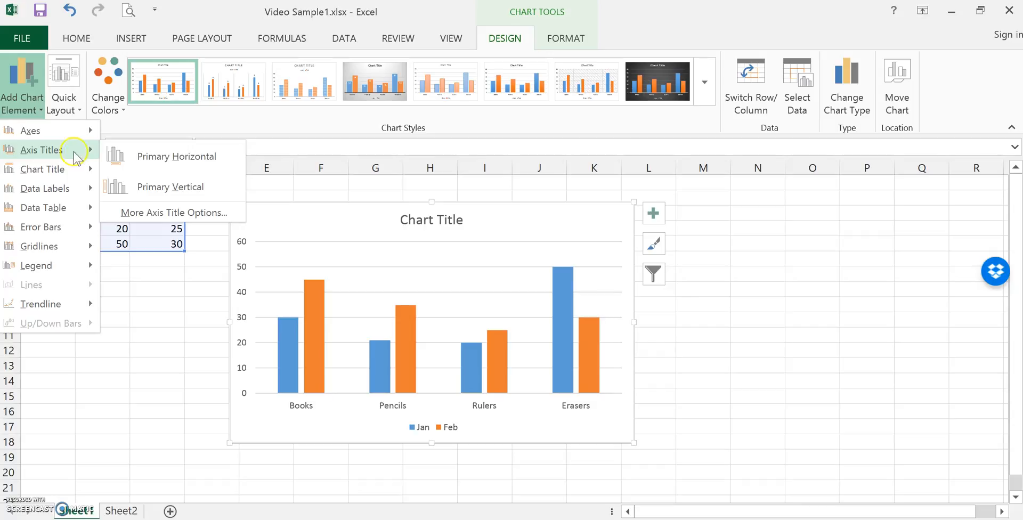
{"action": "left_click", "coordinate": [78, 152]}
{"action": "left_click", "coordinate": [176, 157]}
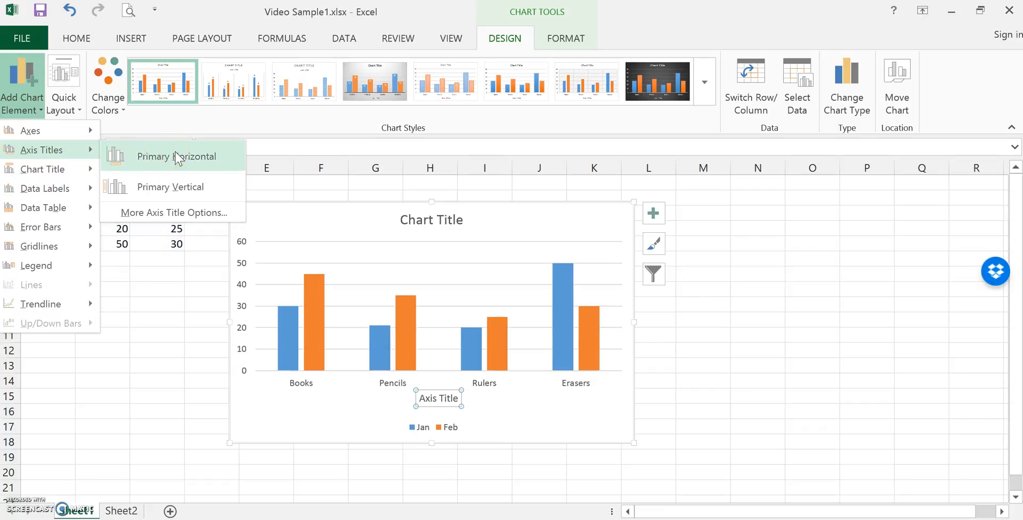
{"action": "left_click", "coordinate": [176, 188]}
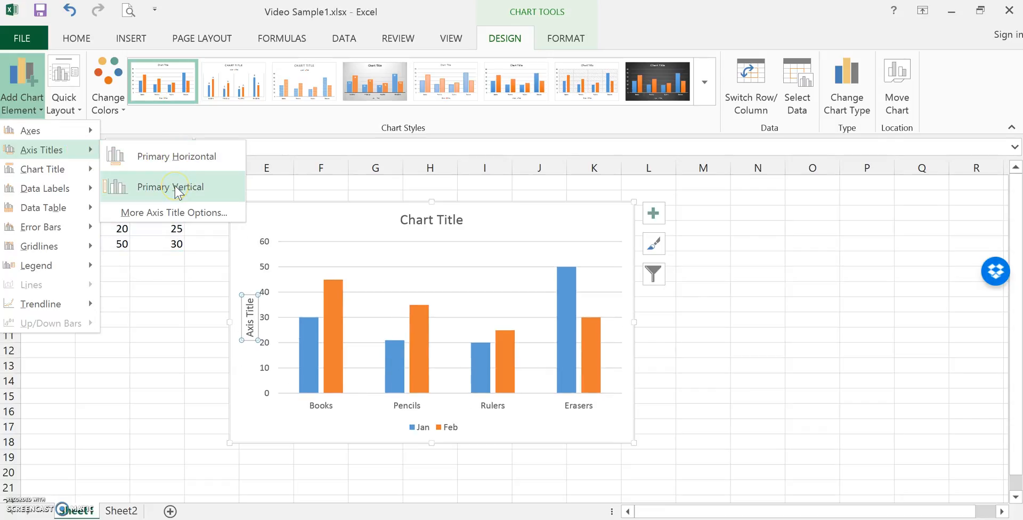
{"action": "left_click", "coordinate": [178, 191]}
- Preview the chart title options Centered Overlay, None and Above Chart on the column chart
{"action": "left_click", "coordinate": [49, 172]}
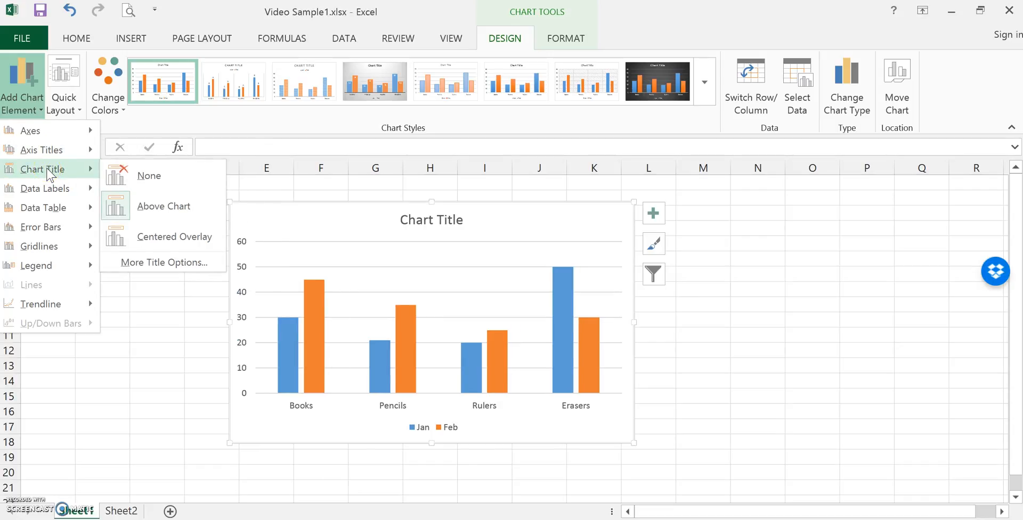
{"action": "left_click", "coordinate": [138, 208]}
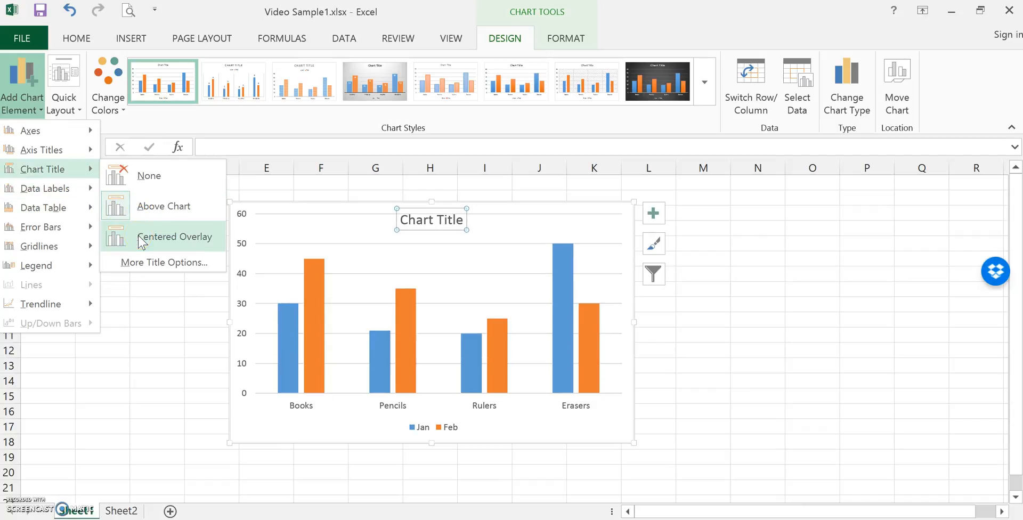
{"action": "left_click", "coordinate": [145, 179]}
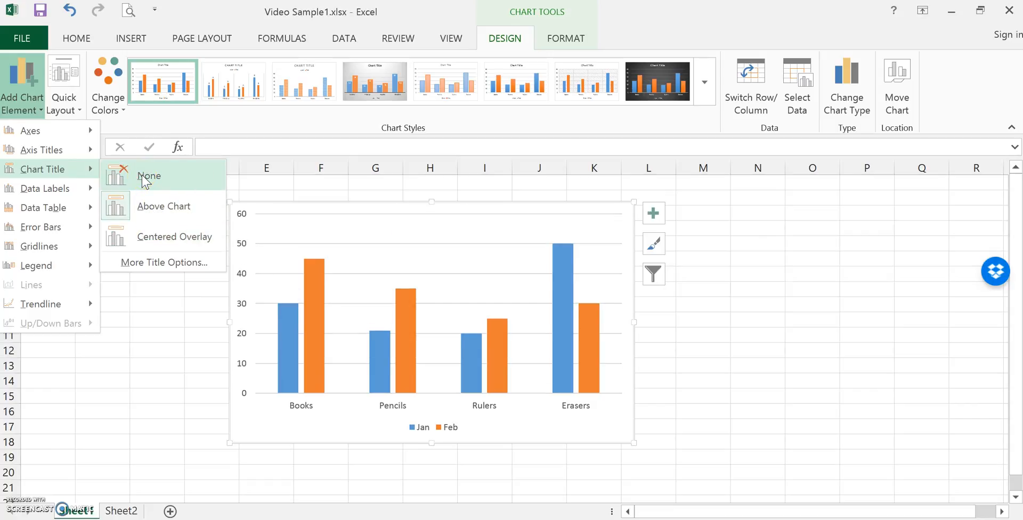
{"action": "left_click", "coordinate": [155, 208]}
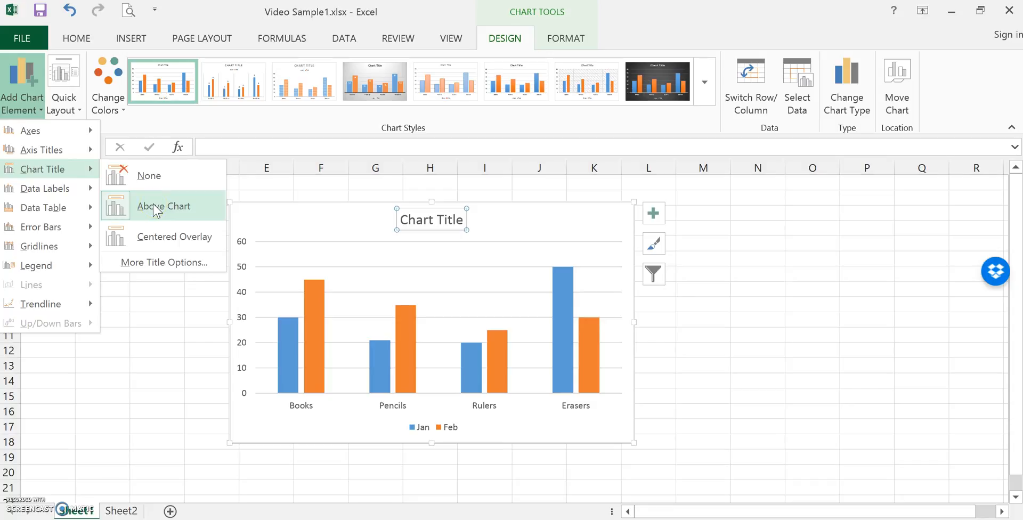
- Preview the data label positions on the columns and the data table options, including With Legend Keys
{"action": "mouse_move", "coordinate": [60, 191]}
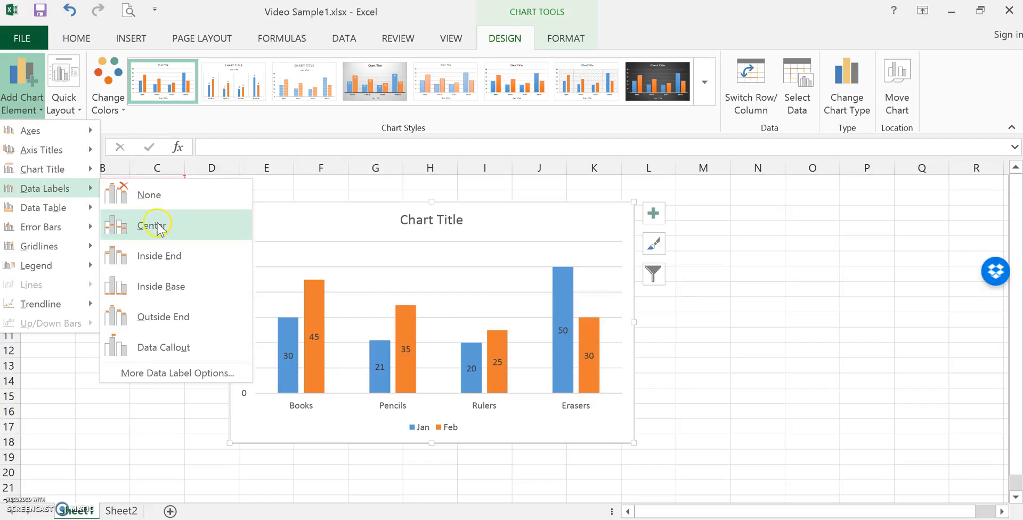
{"action": "left_click", "coordinate": [158, 257]}
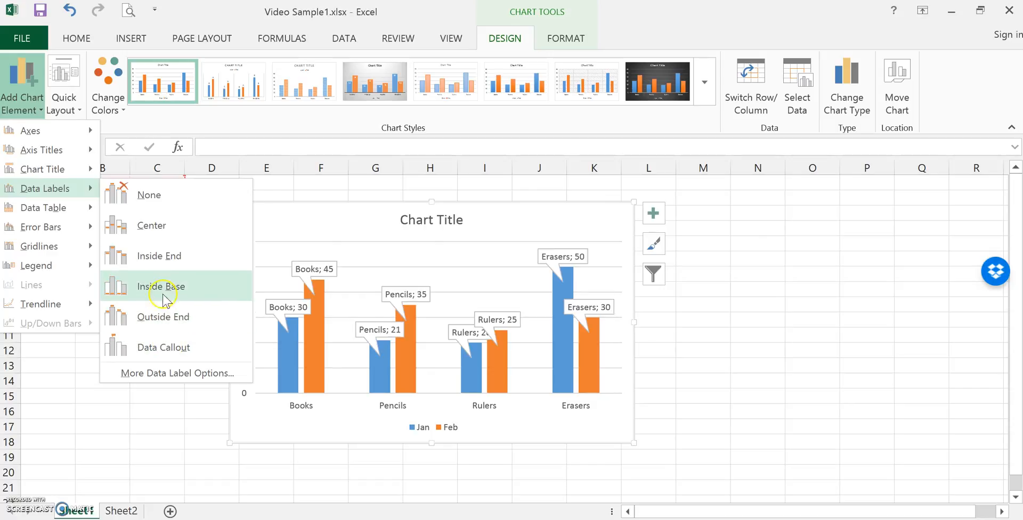
{"action": "left_click", "coordinate": [145, 197]}
{"action": "mouse_move", "coordinate": [58, 213]}
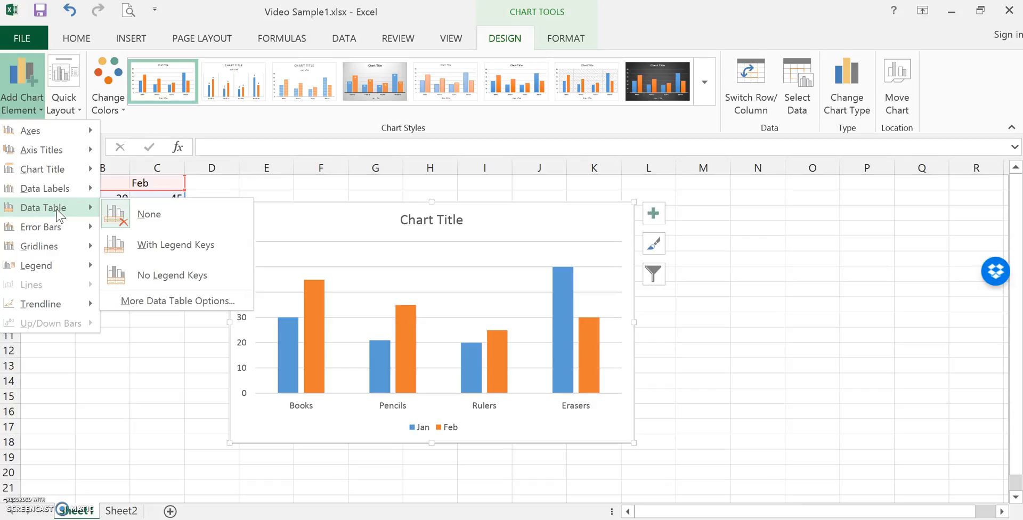
{"action": "left_click", "coordinate": [153, 250]}
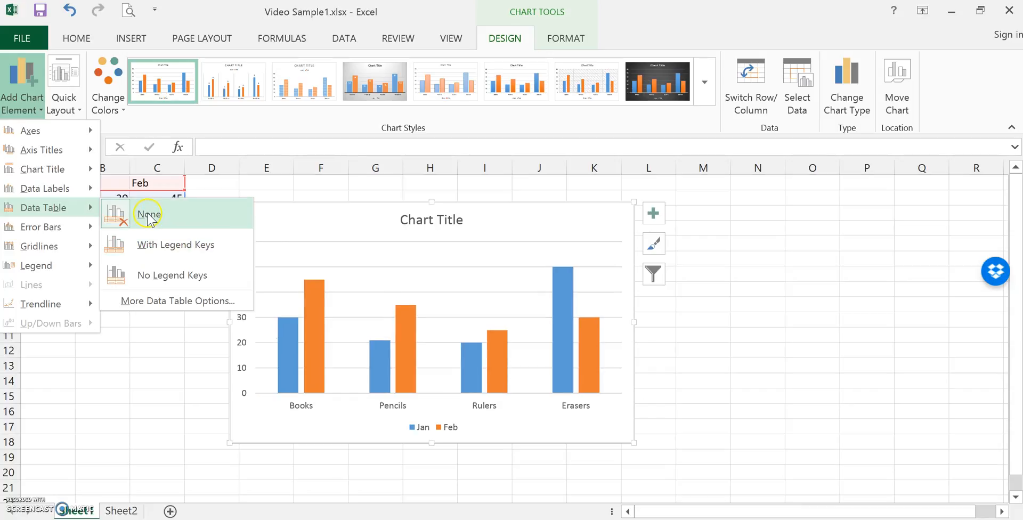
{"action": "left_click", "coordinate": [155, 248]}
{"action": "left_click", "coordinate": [205, 245]}
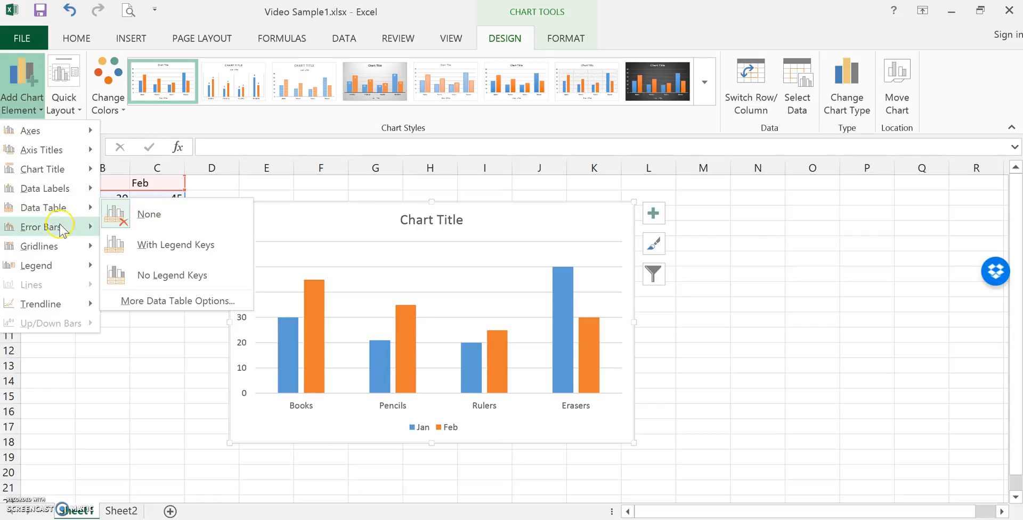
- Examine the error bar choices and preview the primary minor vertical and primary minor horizontal gridlines
{"action": "mouse_move", "coordinate": [61, 230]}
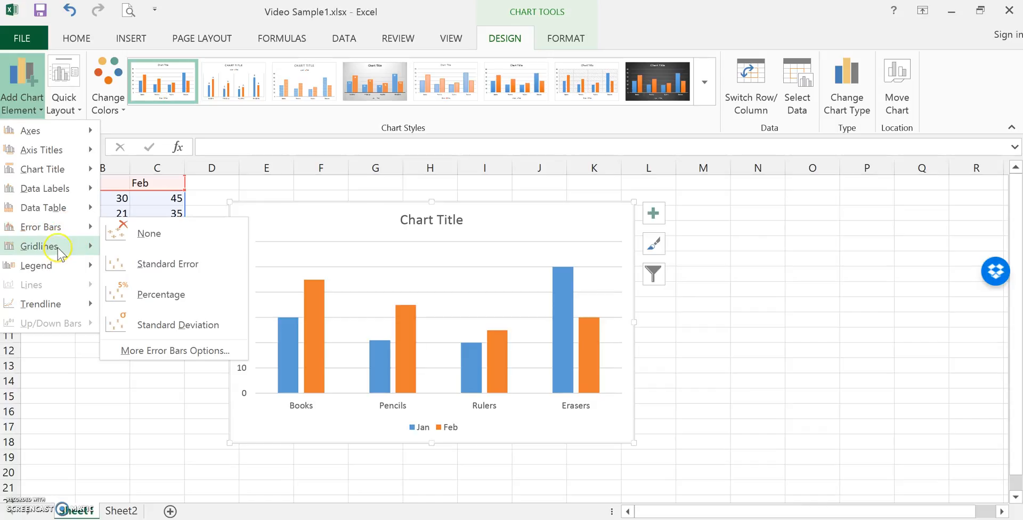
{"action": "mouse_move", "coordinate": [59, 254]}
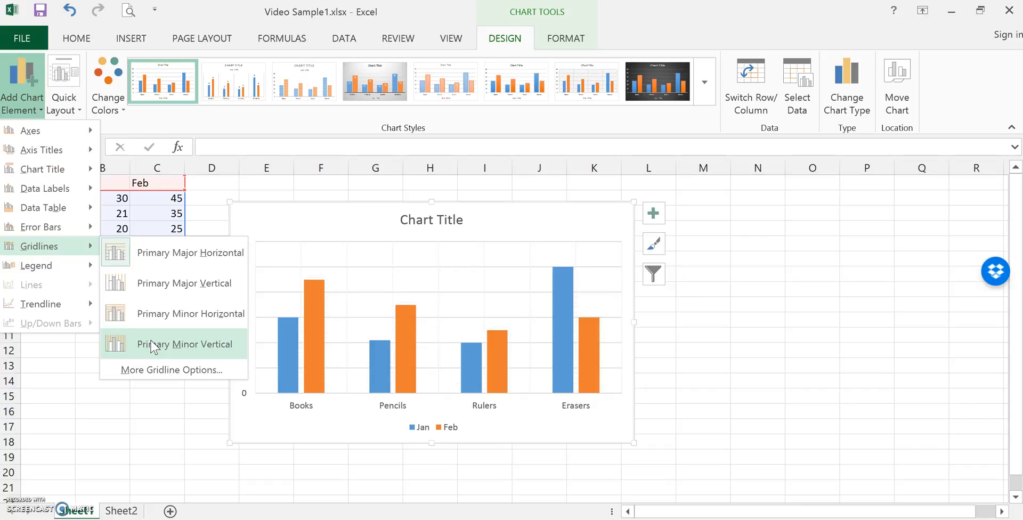
{"action": "left_click", "coordinate": [156, 315]}
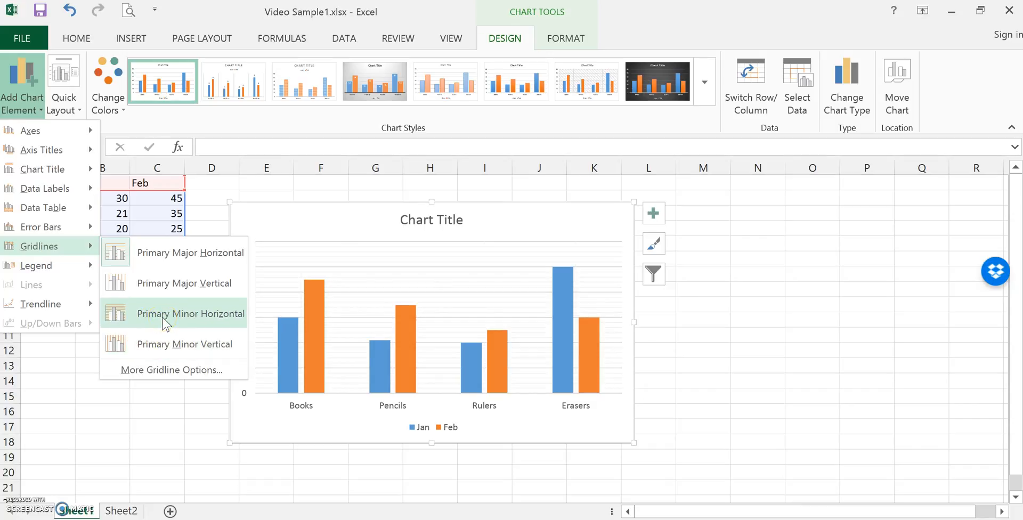
{"action": "left_click", "coordinate": [166, 312]}
{"action": "left_click", "coordinate": [93, 249]}
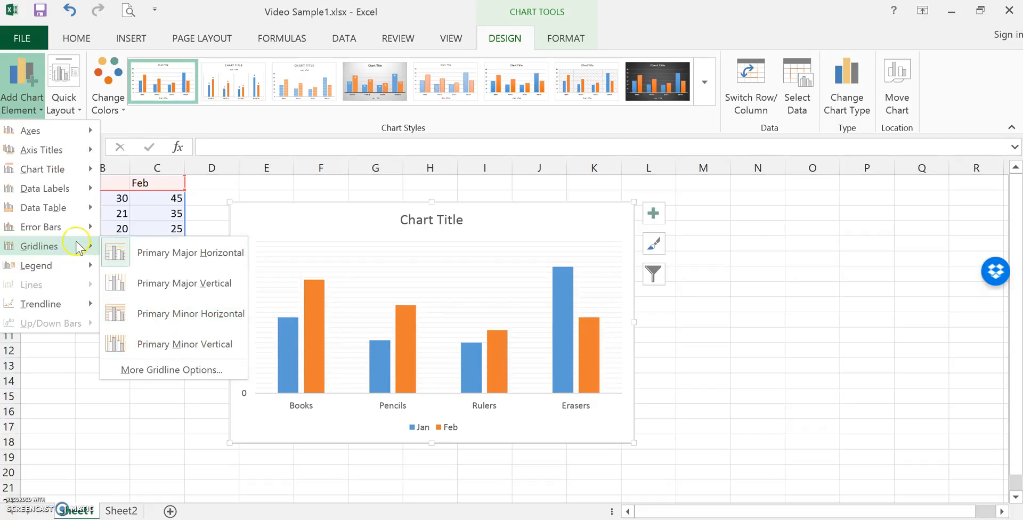
- Review the legend placement options for the chart and close the chart element list
{"action": "left_click", "coordinate": [49, 269]}
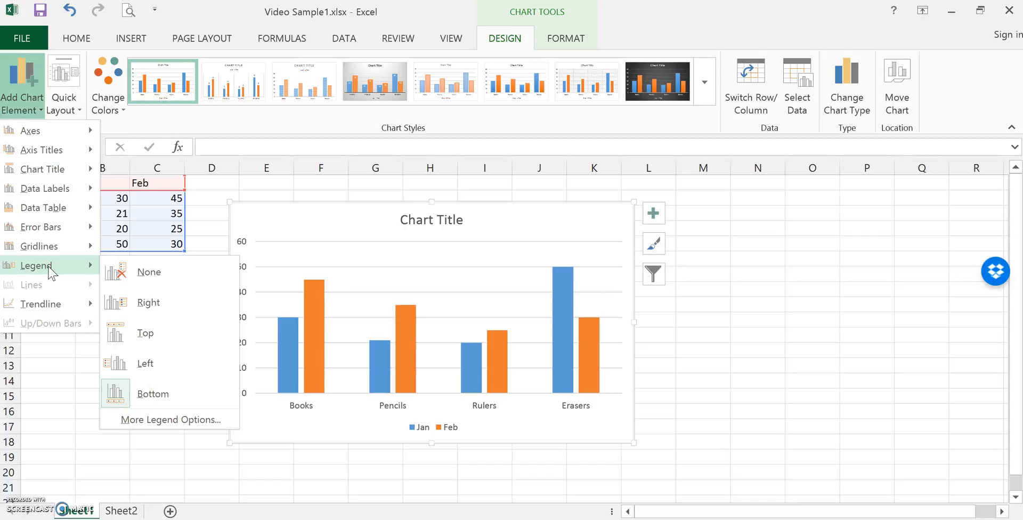
{"action": "left_click", "coordinate": [128, 305]}
{"action": "left_click", "coordinate": [161, 332]}
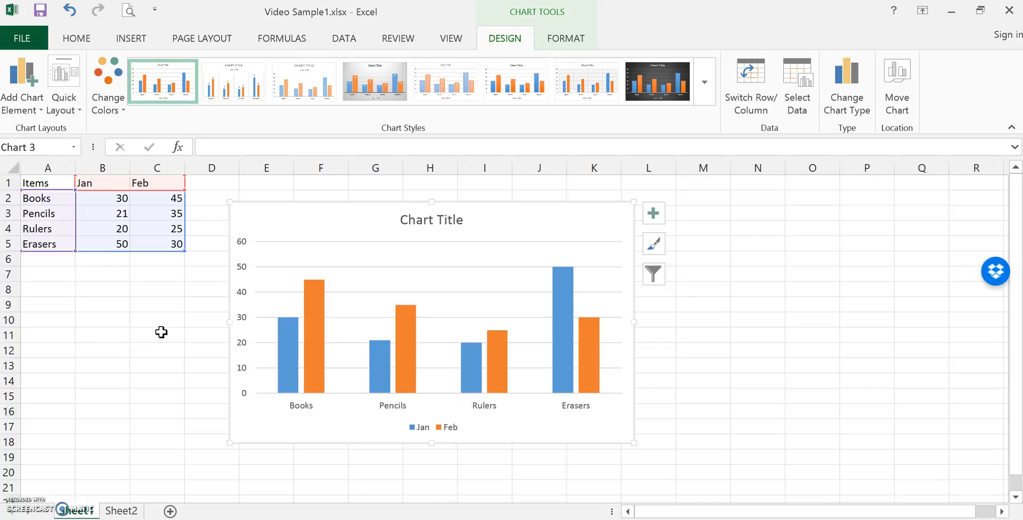
- Apply the quick layout with a chart title, both axis titles, major horizontal gridlines and a legend beside the plot
{"action": "left_click", "coordinate": [69, 105]}
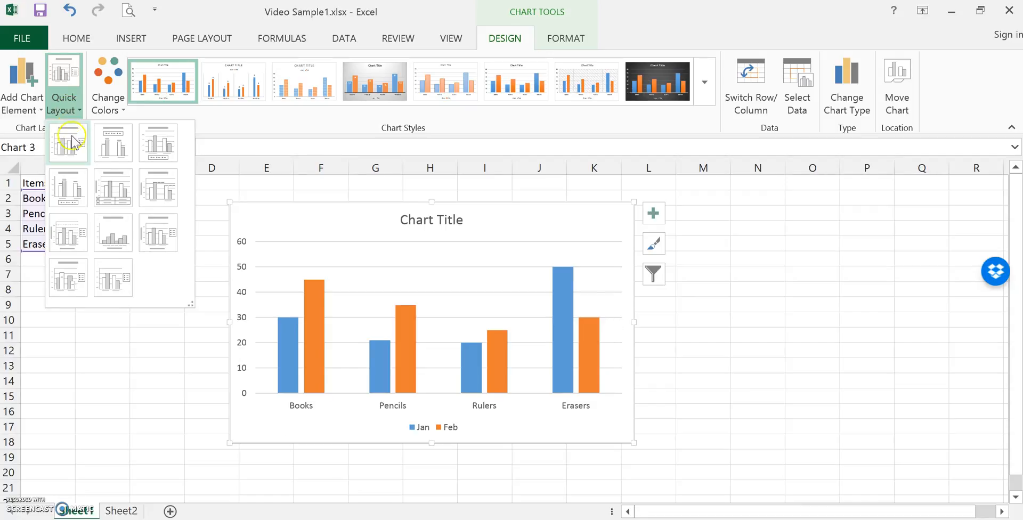
{"action": "left_click", "coordinate": [117, 144]}
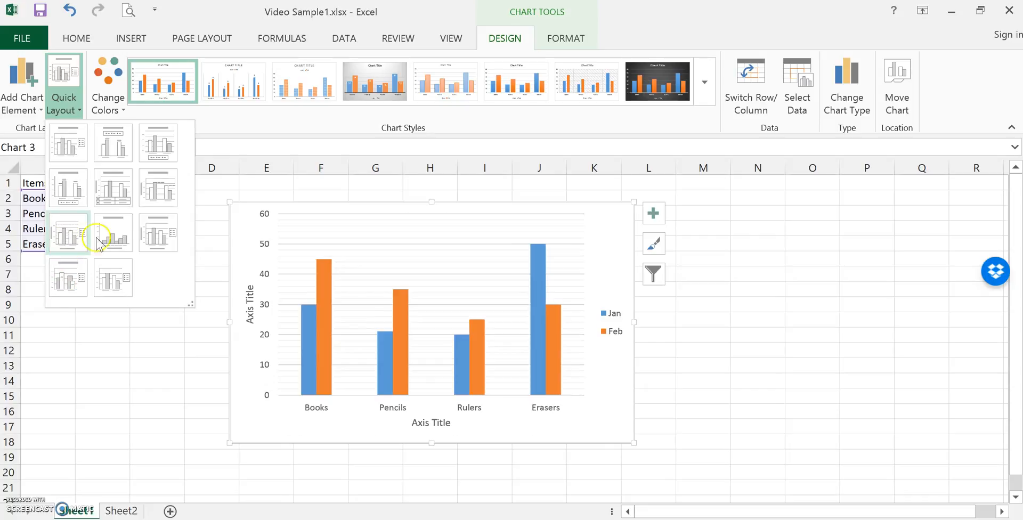
{"action": "left_click", "coordinate": [167, 239]}
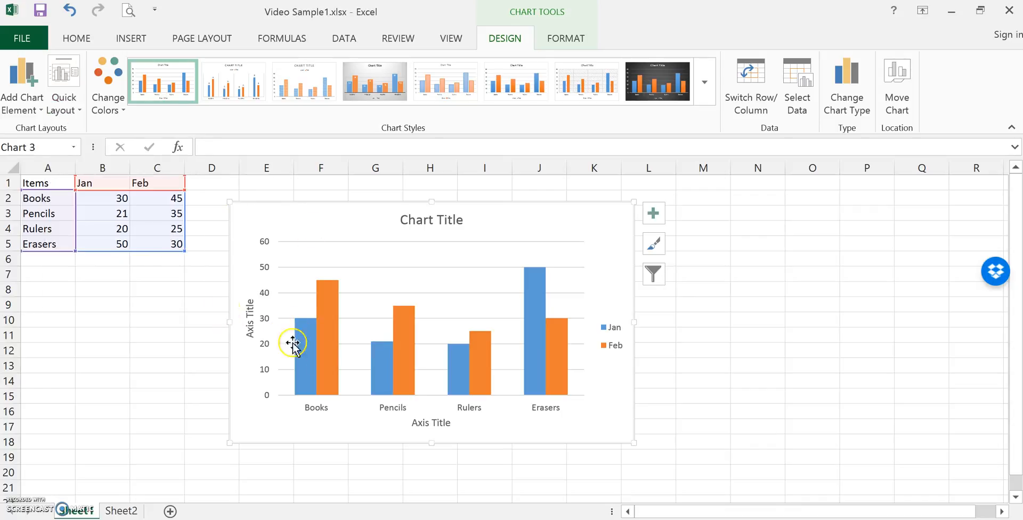
- Replace the chart title text with "Chart showing Sales"
{"action": "left_click", "coordinate": [433, 221]}
{"action": "double_click", "coordinate": [458, 220]}
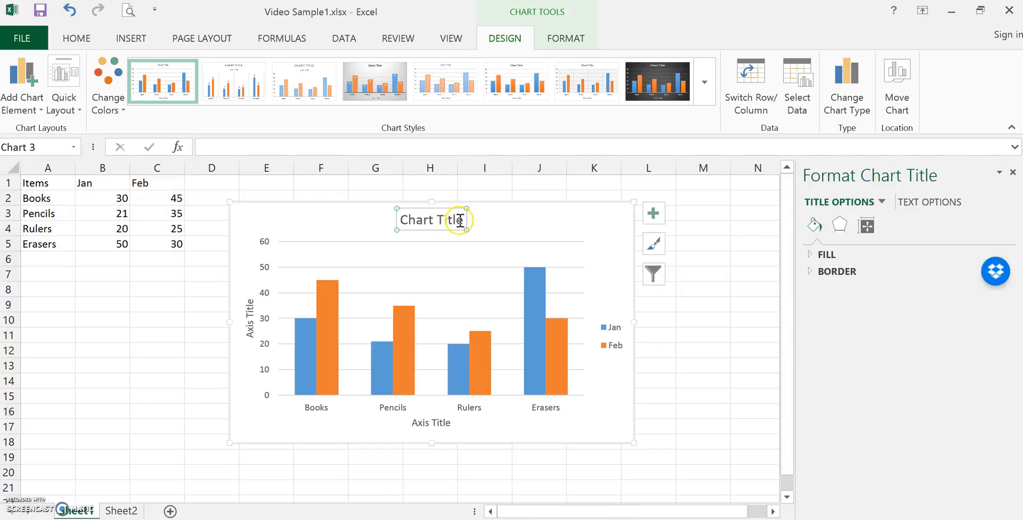
{"action": "left_click_drag", "start_coordinate": [459, 220], "coordinate": [414, 223]}
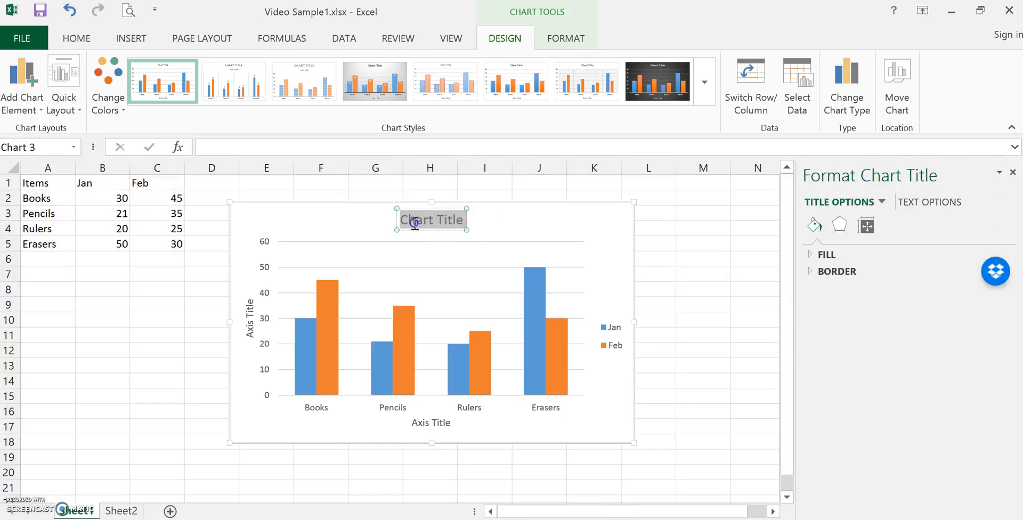
{"action": "type", "text": "Chart s"}
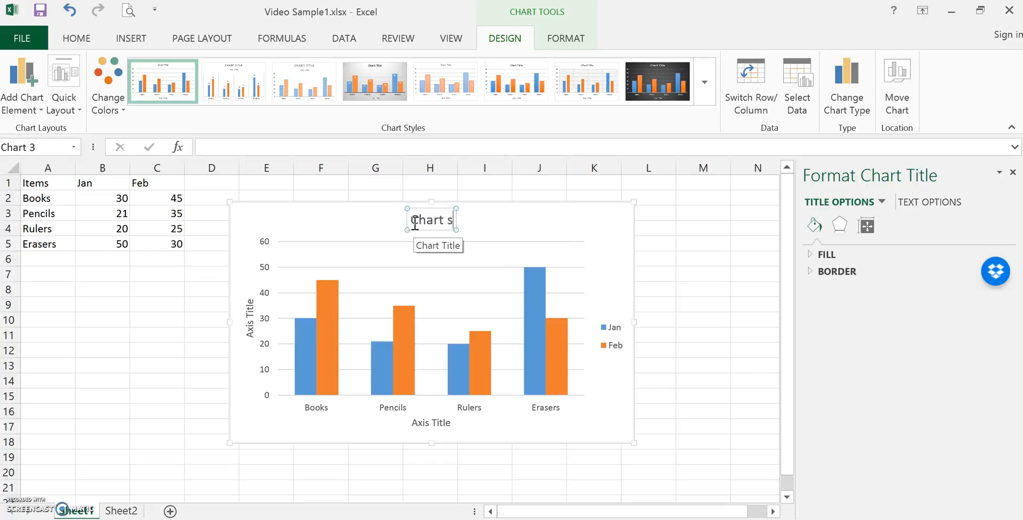
{"action": "type", "text": "howing Sales"}
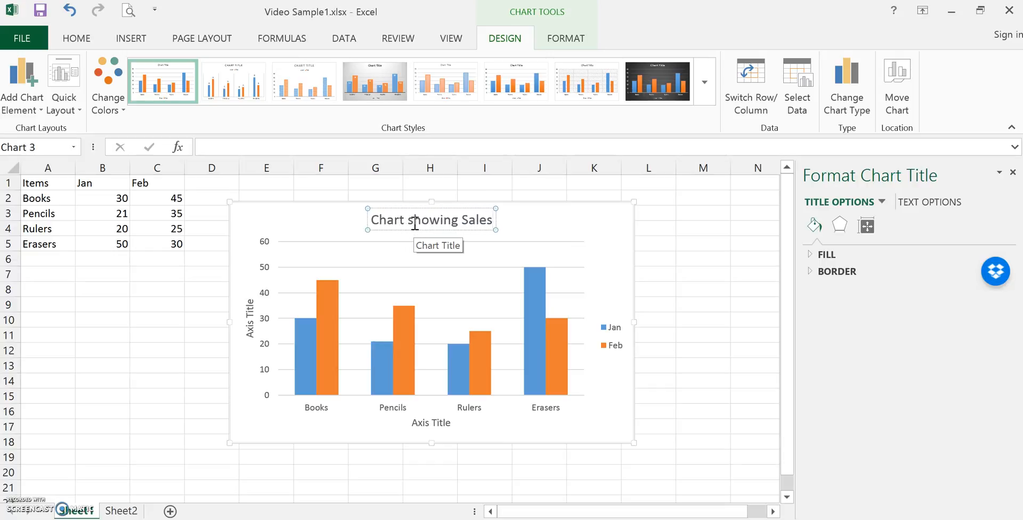
- Replace the vertical axis title text with "Number Sold"
{"action": "left_click", "coordinate": [249, 317]}
{"action": "left_click", "coordinate": [251, 303]}
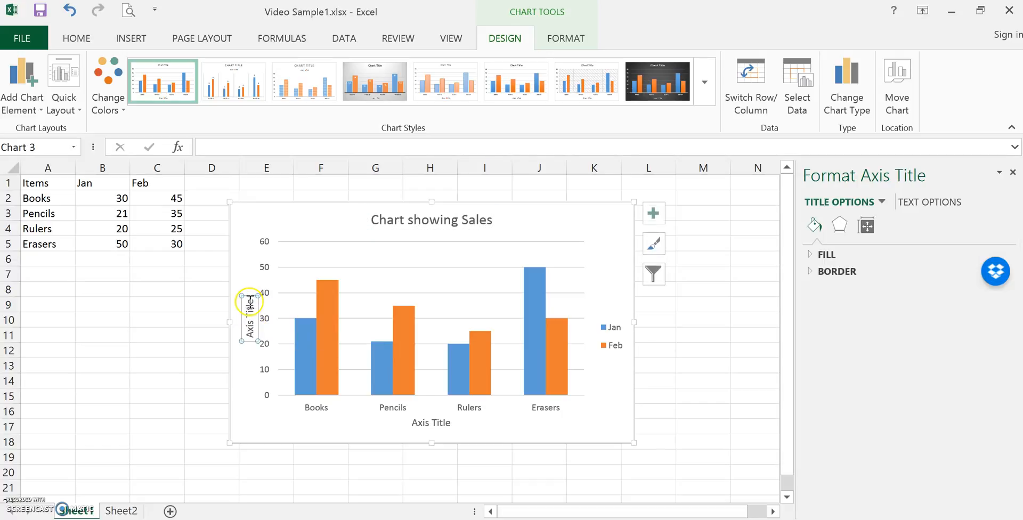
{"action": "left_click_drag", "start_coordinate": [250, 301], "coordinate": [248, 326]}
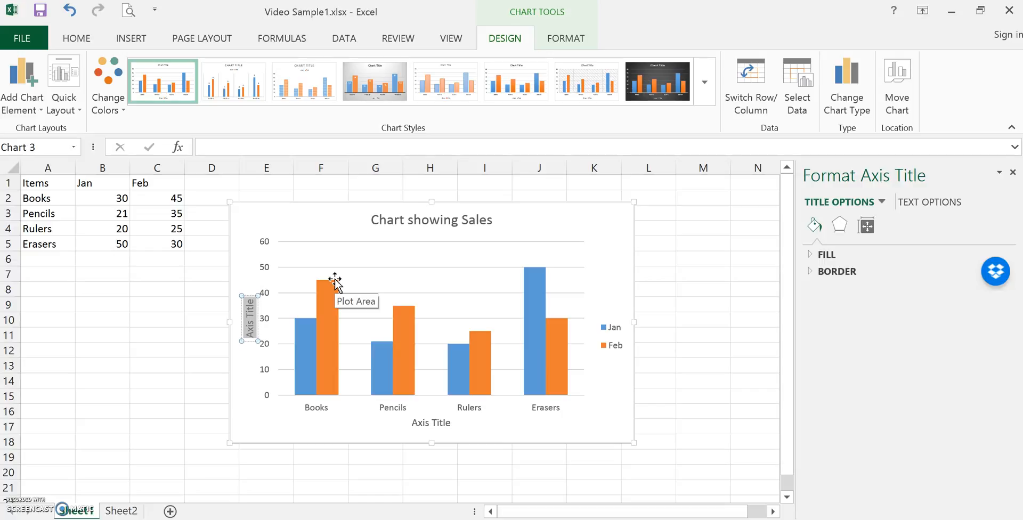
{"action": "type", "text": "Nu"}
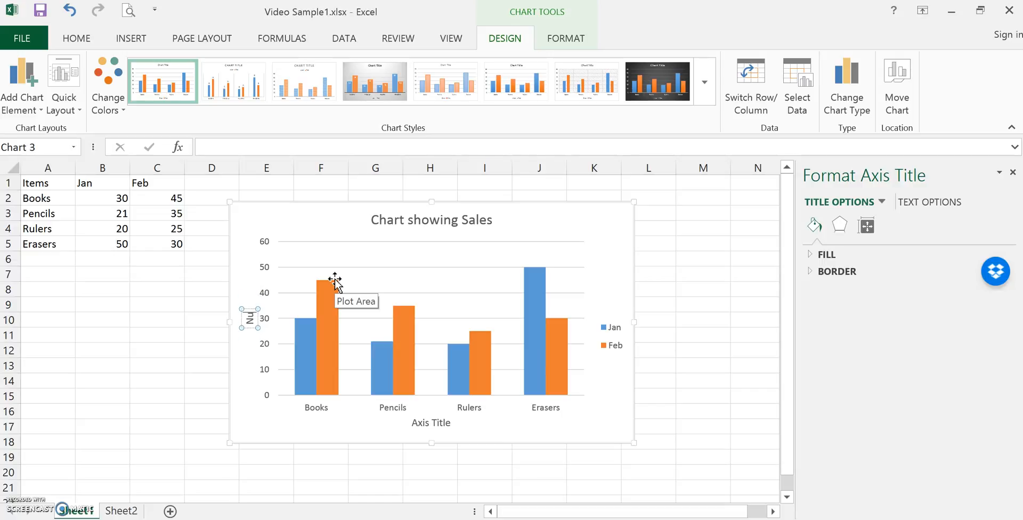
{"action": "type", "text": "mber Sold"}
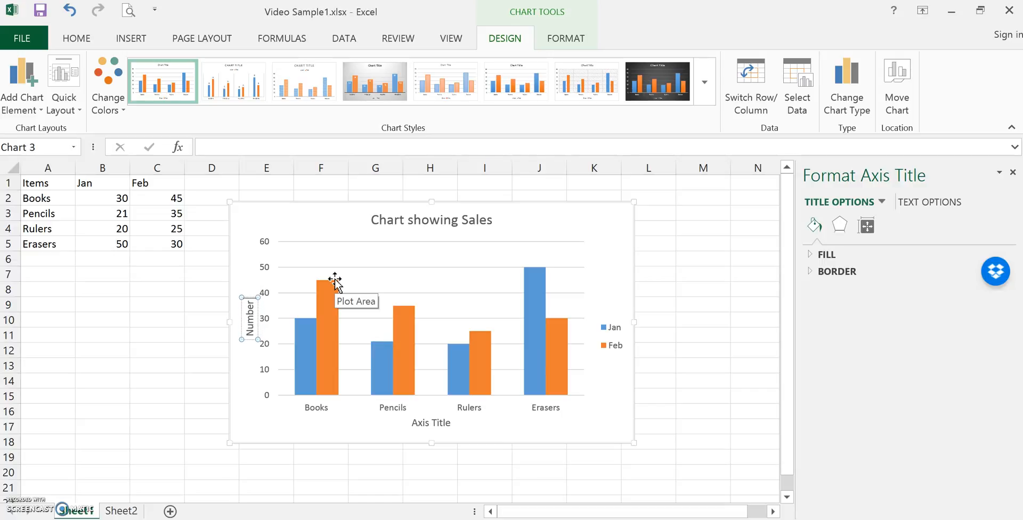
- Replace the horizontal axis title text with "Items"
{"action": "left_click", "coordinate": [430, 423]}
{"action": "left_click_drag", "start_coordinate": [450, 425], "coordinate": [414, 422]}
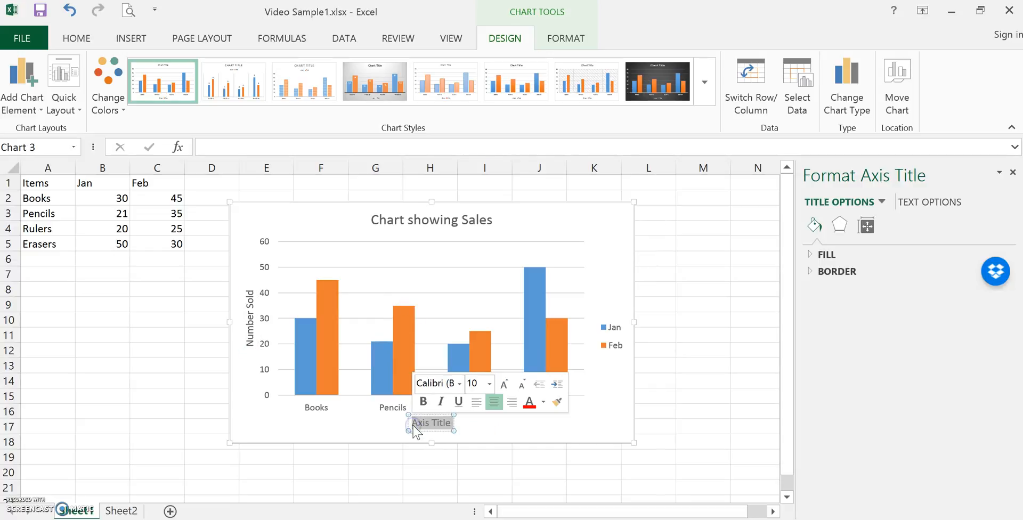
{"action": "type", "text": "Items"}
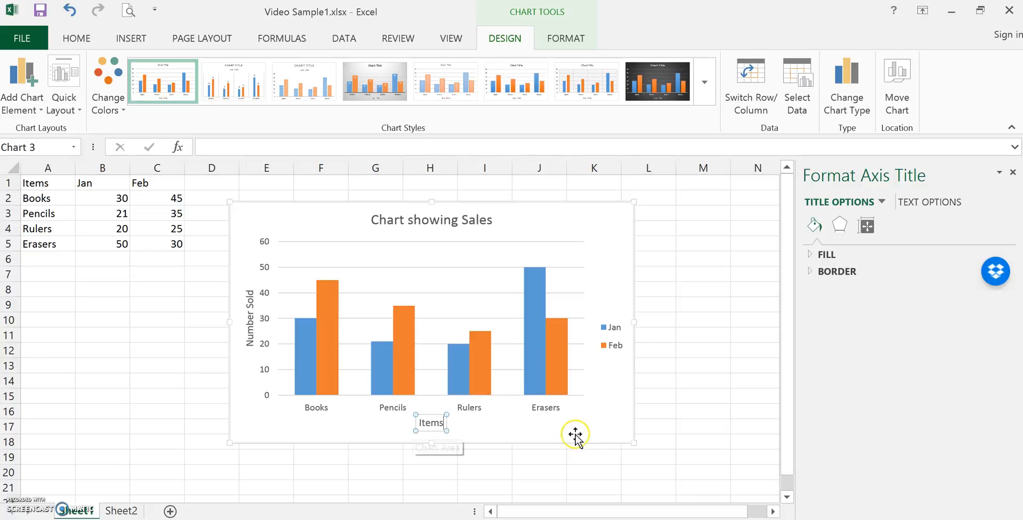
- Finish editing the horizontal axis title and select the whole chart area
{"action": "left_click", "coordinate": [598, 436]}
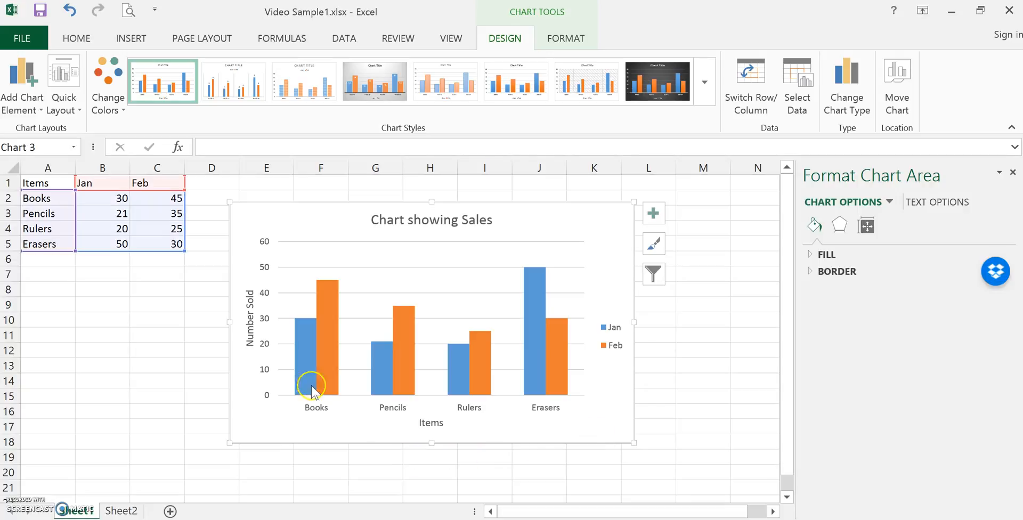
{"action": "left_click", "coordinate": [554, 410]}
{"action": "mouse_move", "coordinate": [322, 396]}
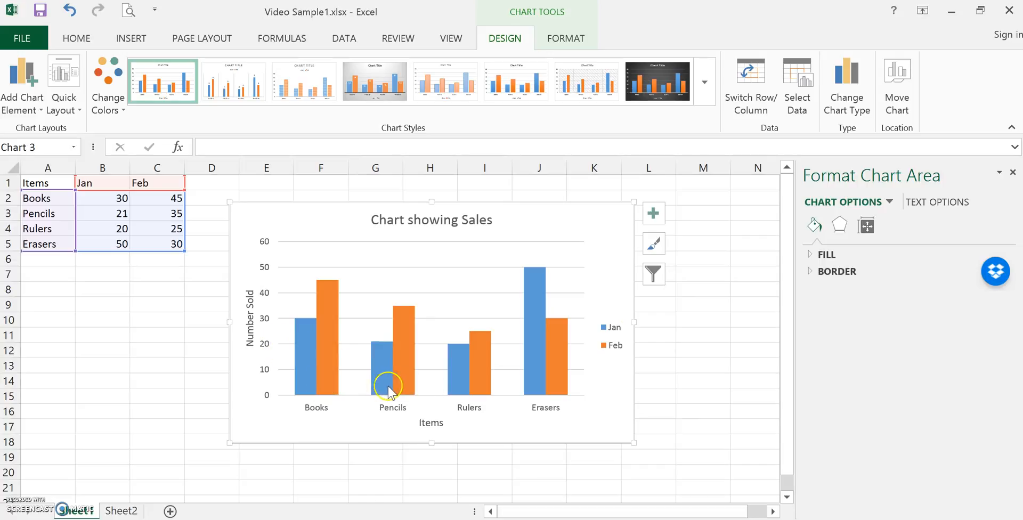
{"action": "mouse_move", "coordinate": [534, 385]}
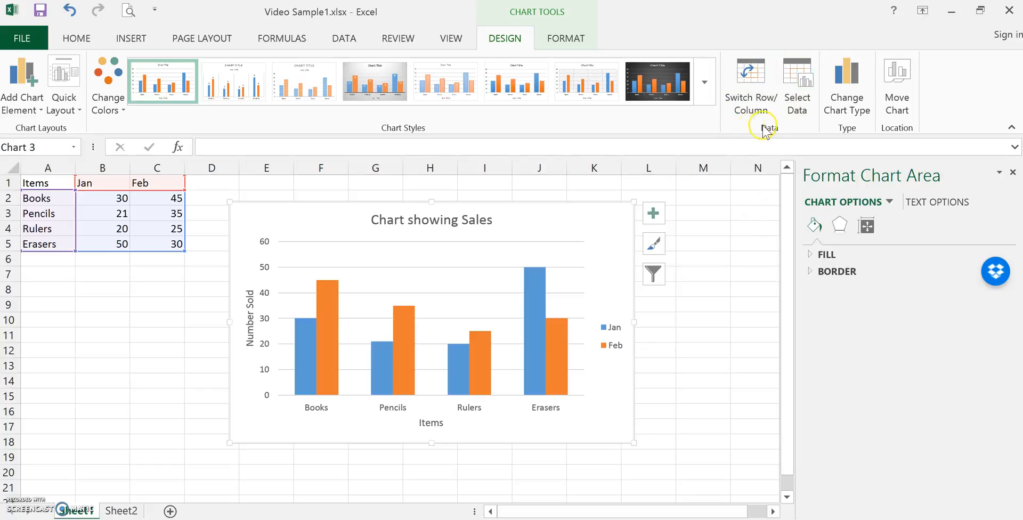
- Switch the chart's rows and columns back and forth to compare grouping by month with grouping by item, ending with items on the horizontal axis
{"action": "left_click", "coordinate": [756, 91]}
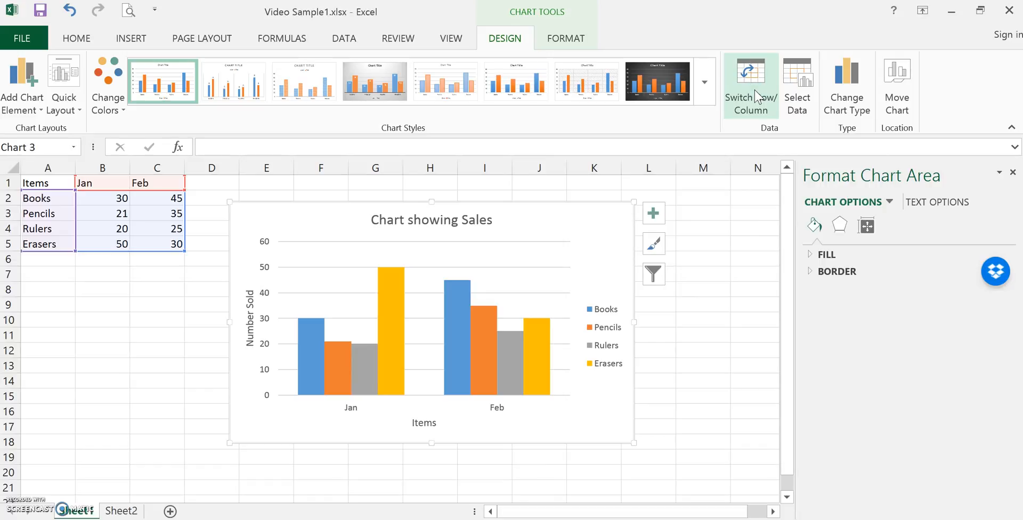
{"action": "left_click", "coordinate": [737, 97]}
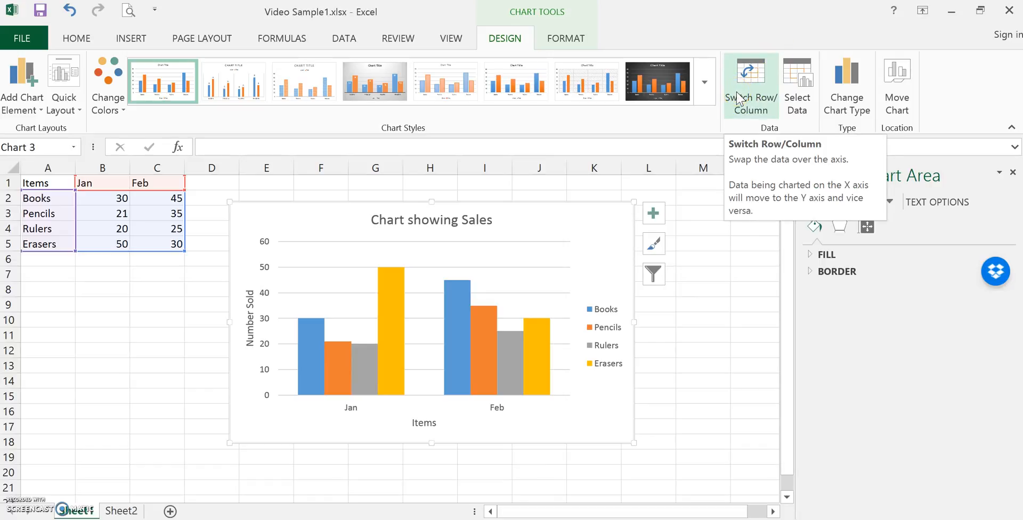
{"action": "left_click", "coordinate": [741, 91]}
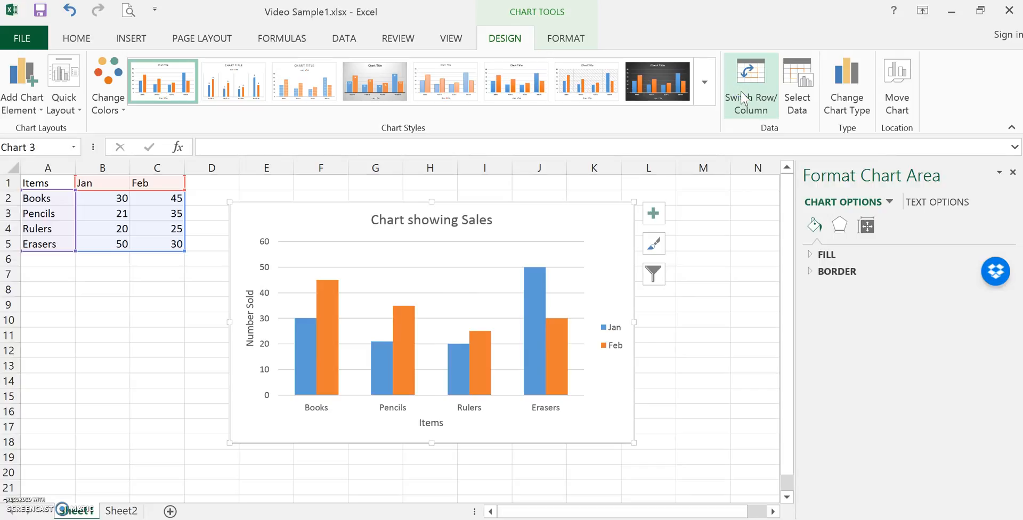
{"action": "left_click", "coordinate": [758, 80]}
{"action": "left_click", "coordinate": [366, 398]}
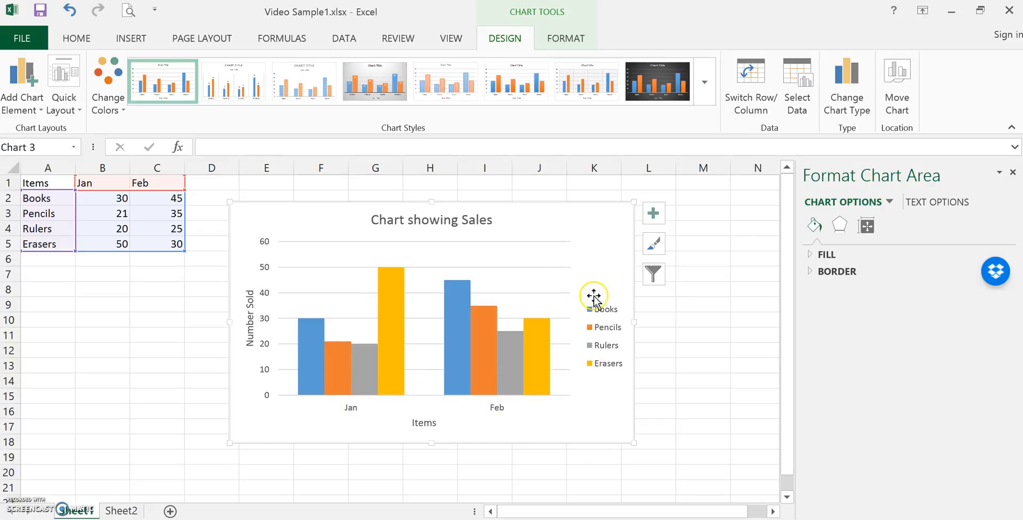
{"action": "left_click", "coordinate": [611, 293]}
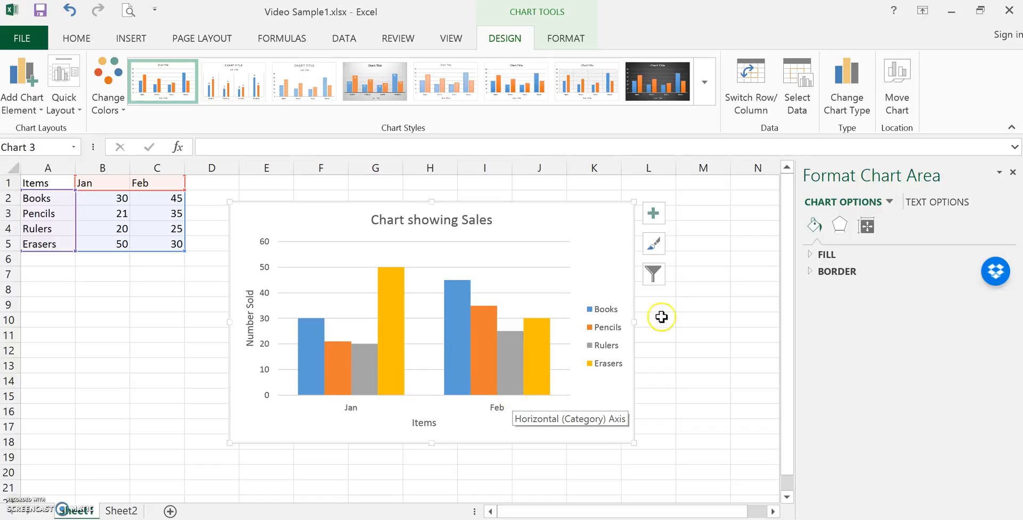
{"action": "left_click", "coordinate": [757, 109]}
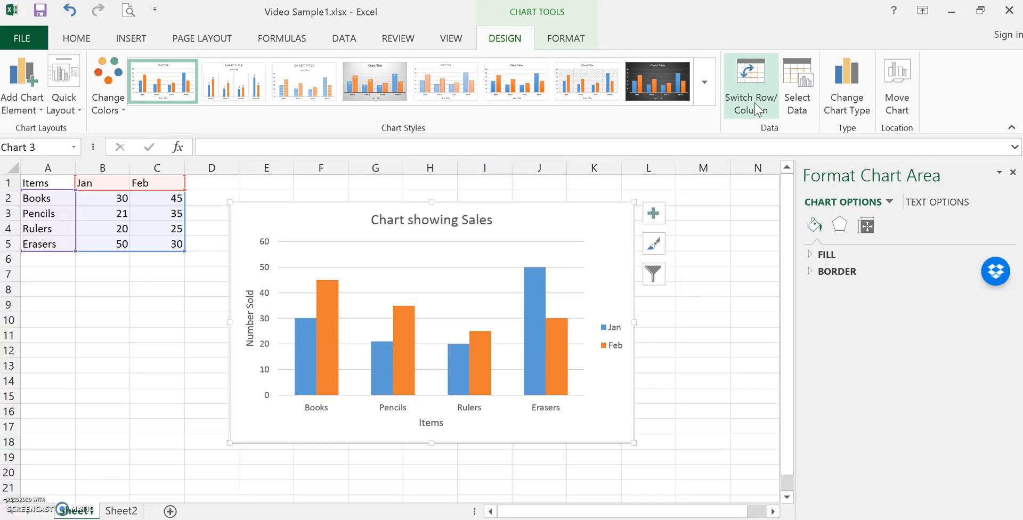
- View the chart's data source settings and close them without making changes
{"action": "left_click", "coordinate": [788, 109]}
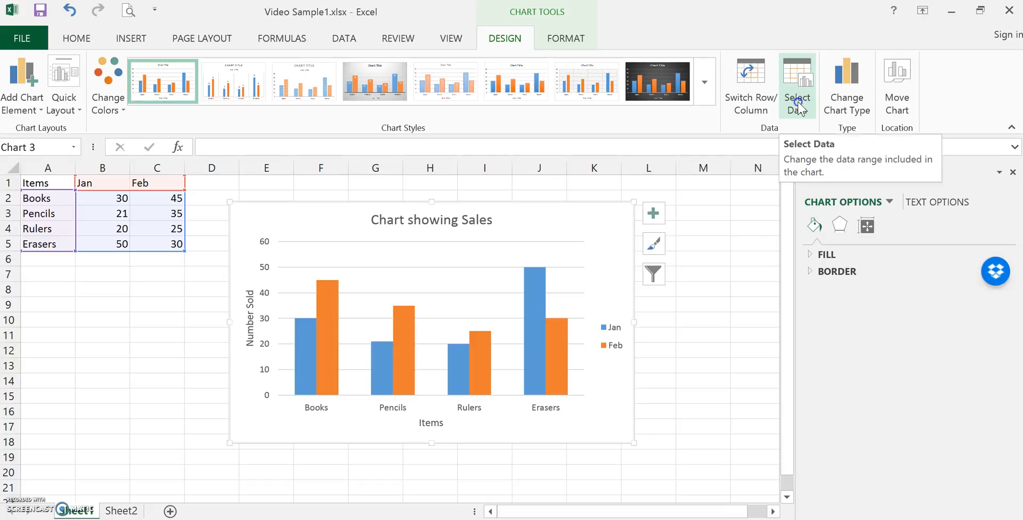
{"action": "left_click", "coordinate": [798, 106]}
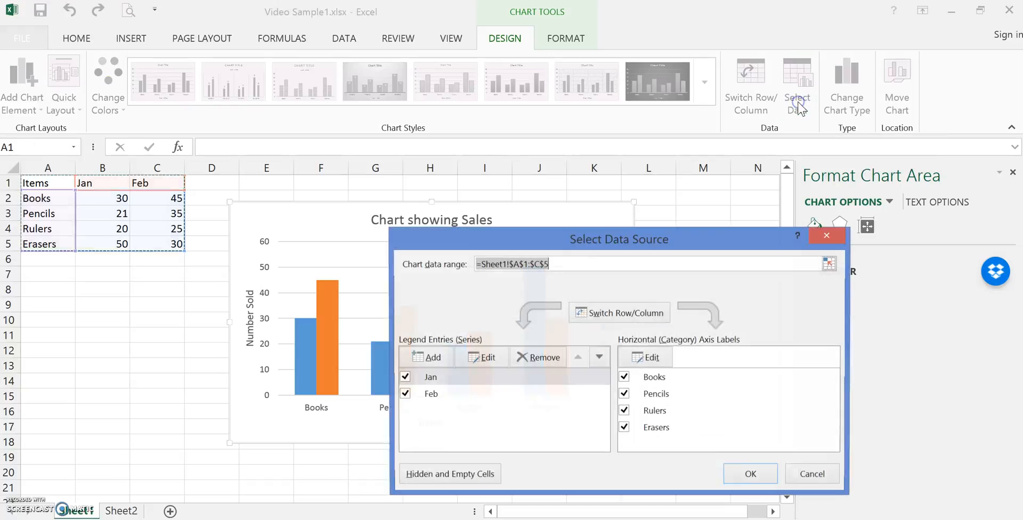
{"action": "left_click", "coordinate": [829, 235]}
{"action": "left_click", "coordinate": [804, 91]}
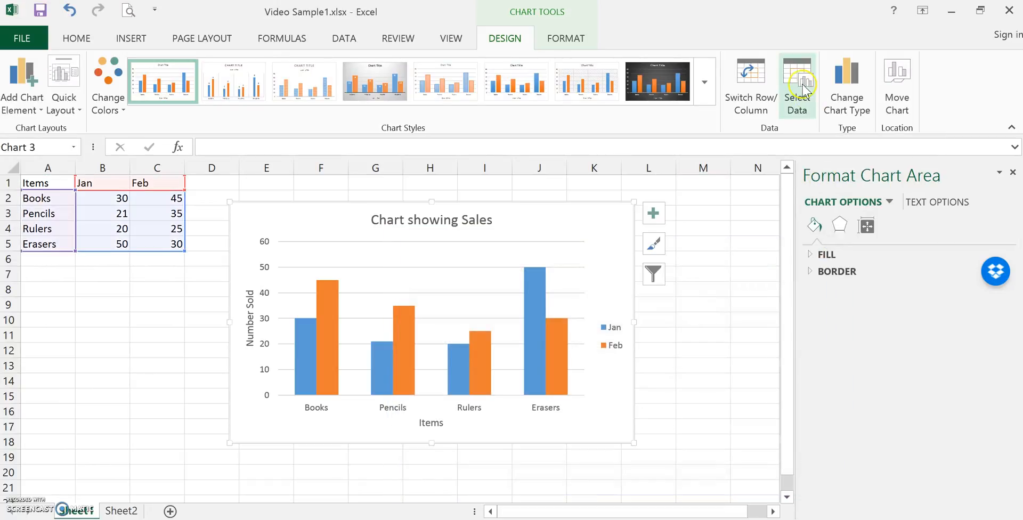
- Open the Change Chart Type choices, preview the Line type and return to the Column type
{"action": "left_click", "coordinate": [861, 110]}
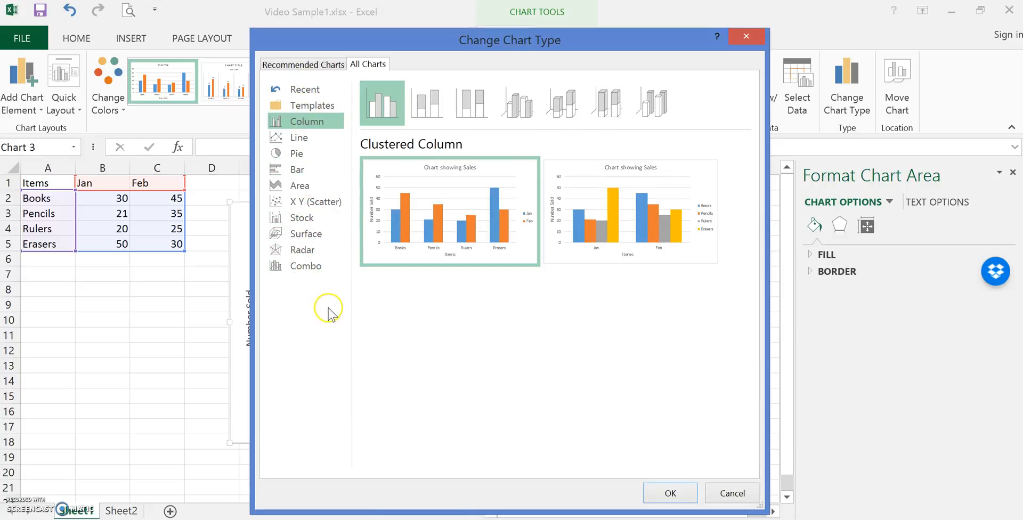
{"action": "left_click", "coordinate": [308, 137]}
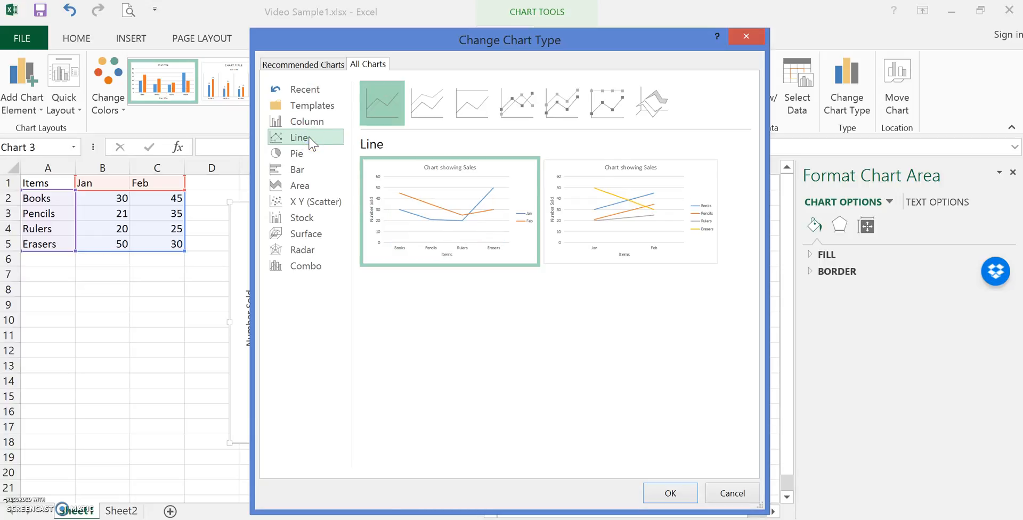
{"action": "left_click", "coordinate": [316, 122]}
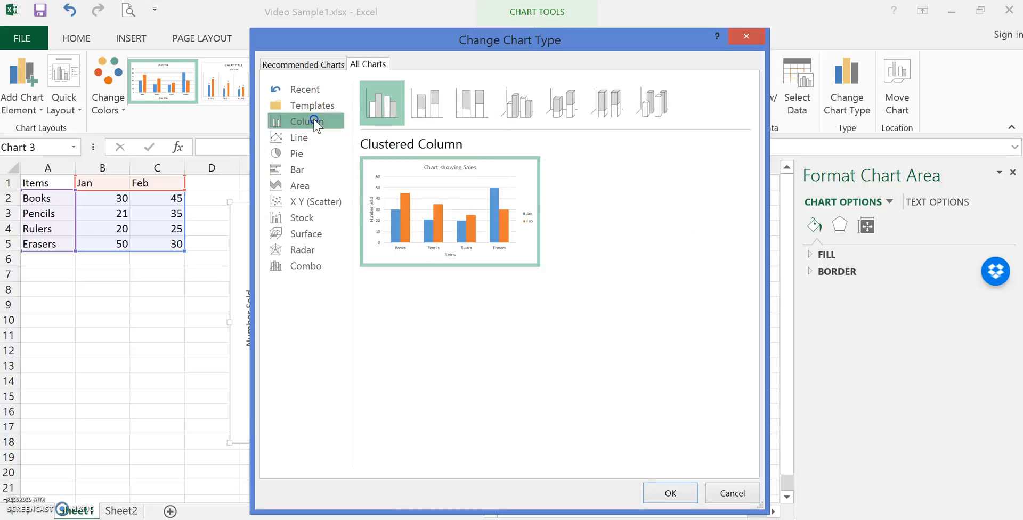
- Preview each column chart subtype in order from Clustered Column to 3-D Column
{"action": "left_click", "coordinate": [378, 99]}
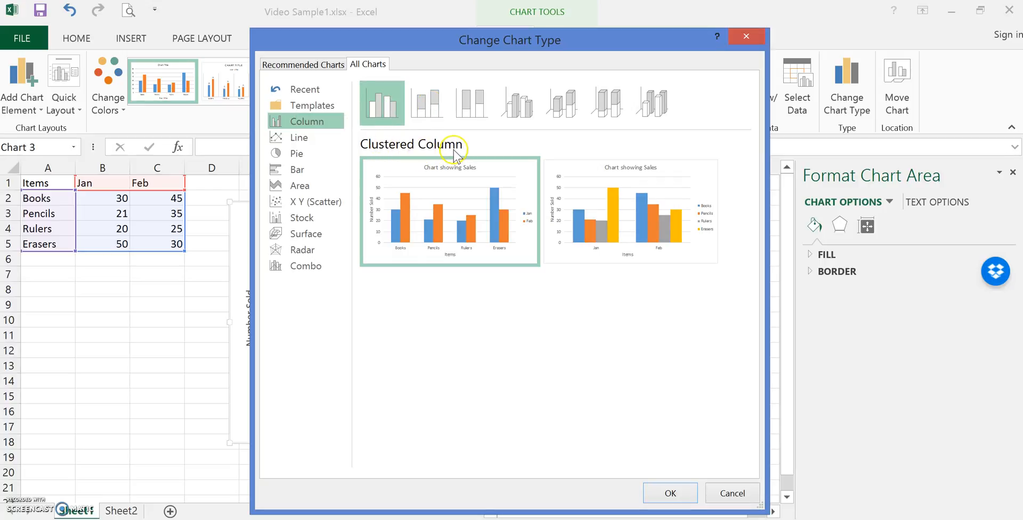
{"action": "left_click", "coordinate": [428, 101]}
{"action": "left_click", "coordinate": [474, 97]}
{"action": "left_click", "coordinate": [518, 101]}
{"action": "left_click", "coordinate": [563, 101]}
{"action": "left_click", "coordinate": [608, 103]}
{"action": "left_click", "coordinate": [654, 99]}
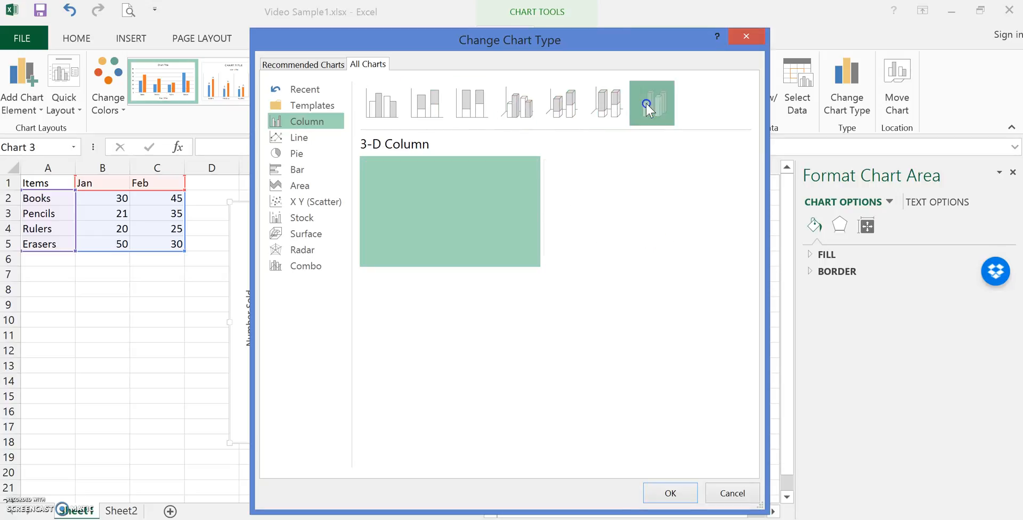
- Review the stacked and clustered column subtypes again, ending with the 3-D Clustered Column preview
{"action": "left_click", "coordinate": [568, 99]}
{"action": "left_click", "coordinate": [608, 103]}
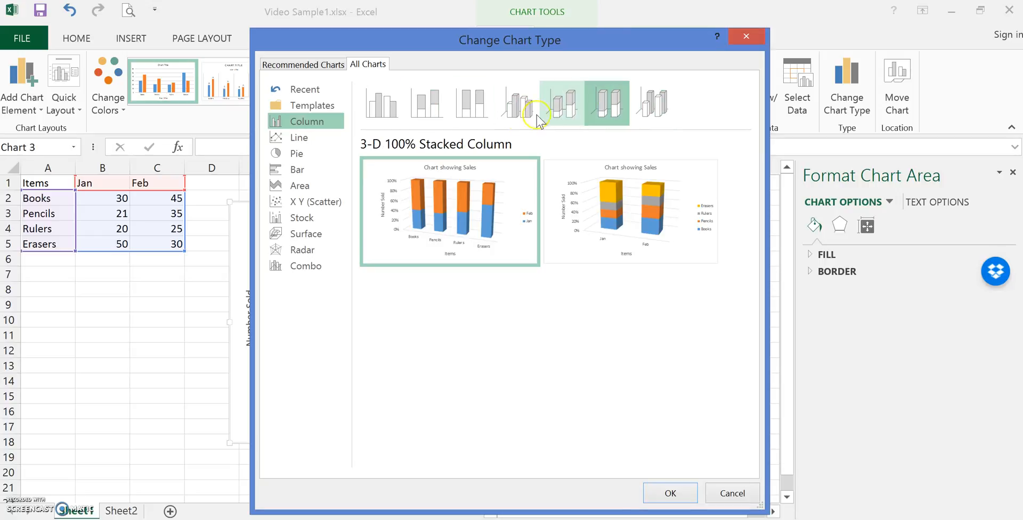
{"action": "left_click", "coordinate": [520, 103]}
{"action": "left_click", "coordinate": [475, 107]}
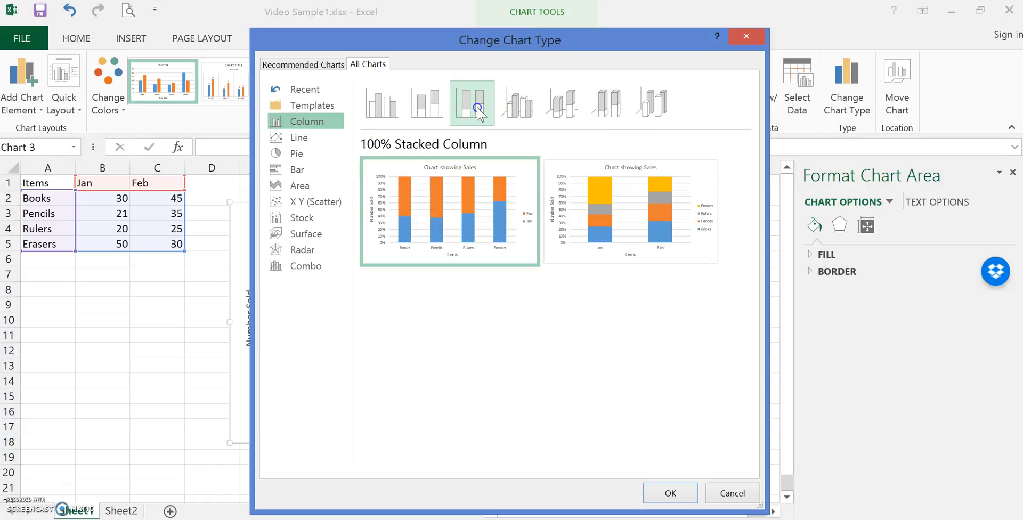
{"action": "left_click", "coordinate": [427, 106]}
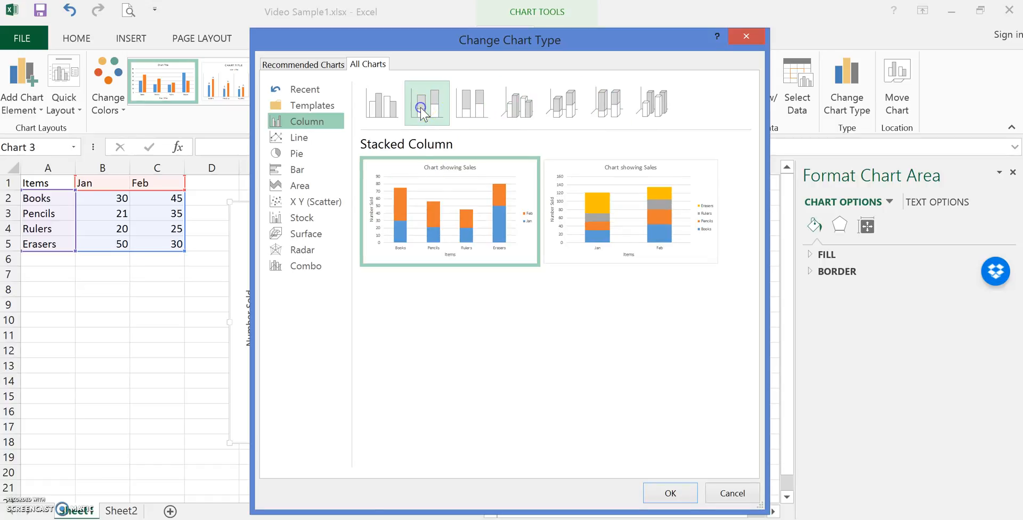
{"action": "left_click", "coordinate": [387, 113]}
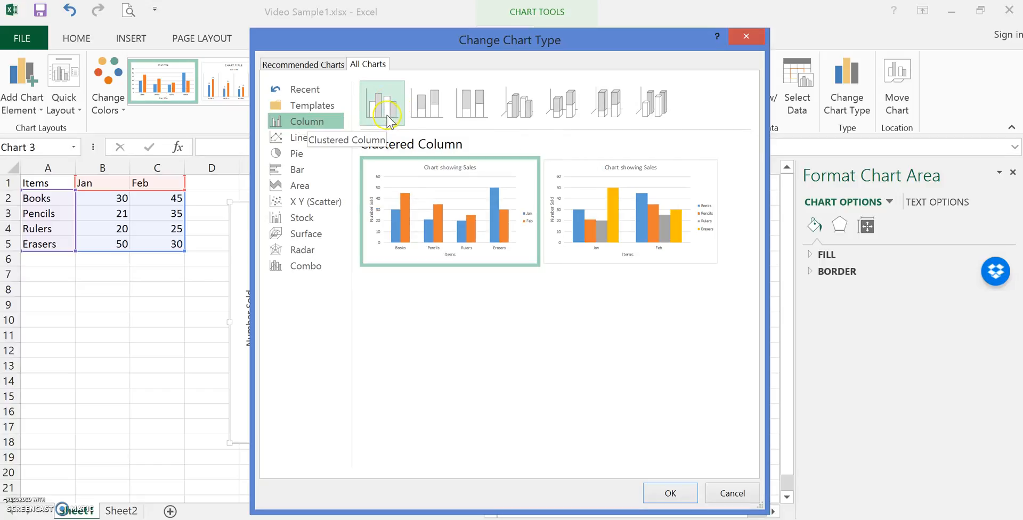
{"action": "left_click", "coordinate": [522, 101]}
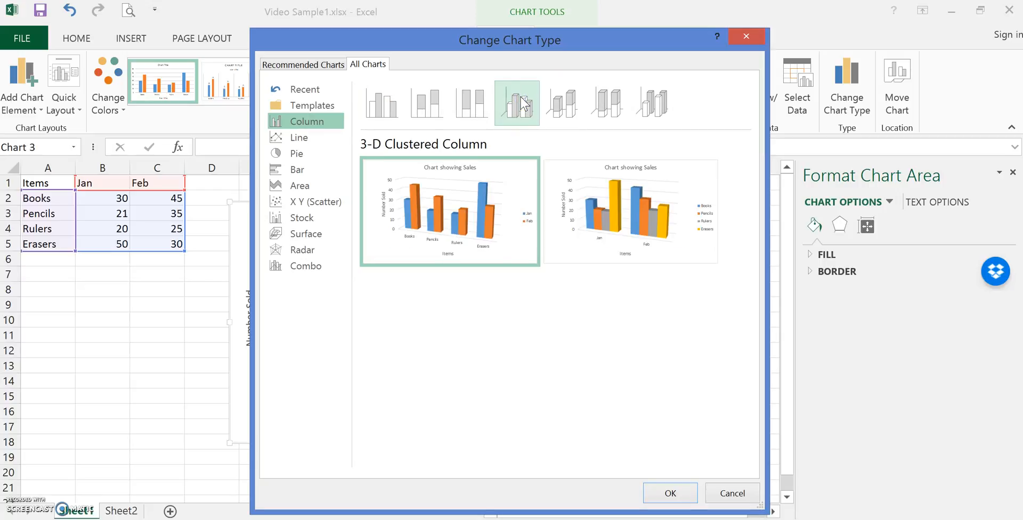
- Preview the Line and Line with Markers versions of the sales chart
{"action": "left_click", "coordinate": [300, 139]}
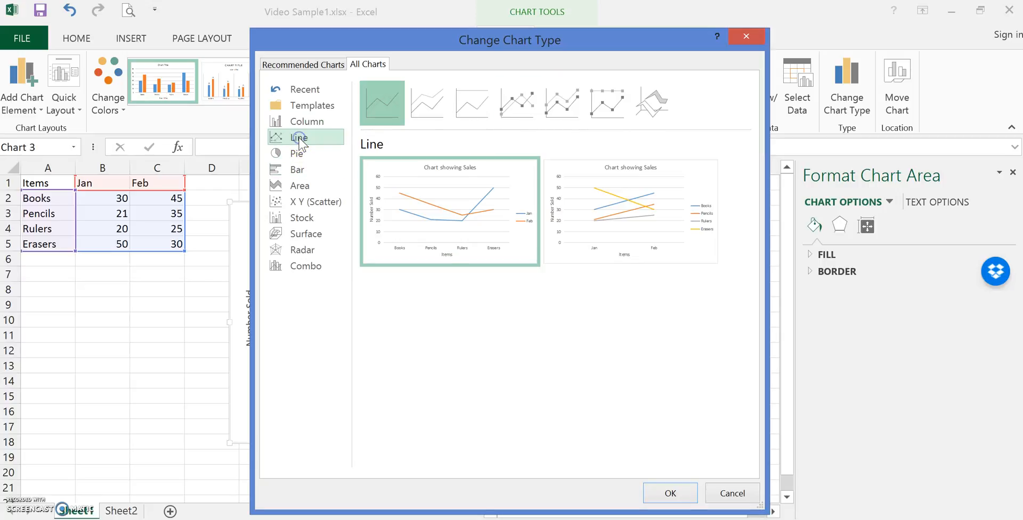
{"action": "left_click", "coordinate": [380, 102]}
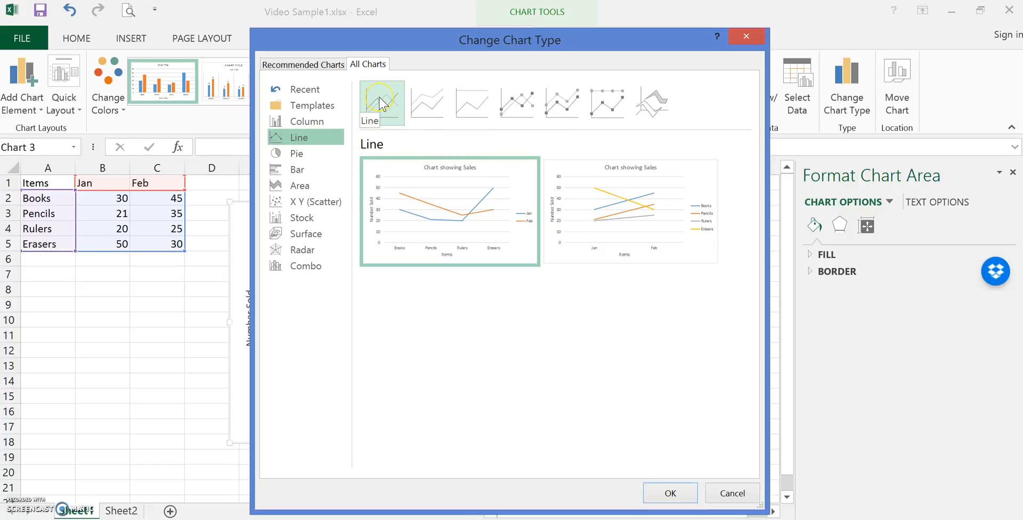
{"action": "left_click", "coordinate": [518, 99]}
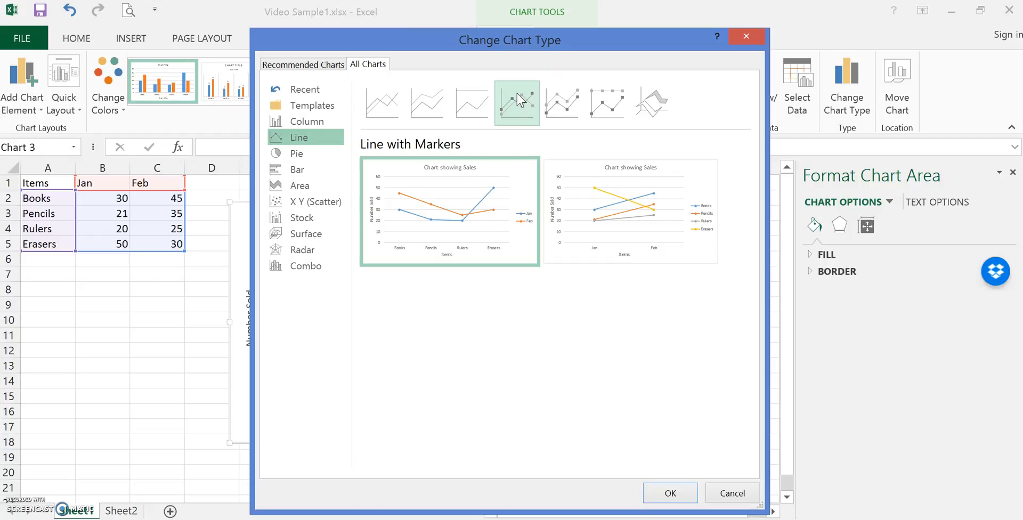
{"action": "mouse_move", "coordinate": [486, 212]}
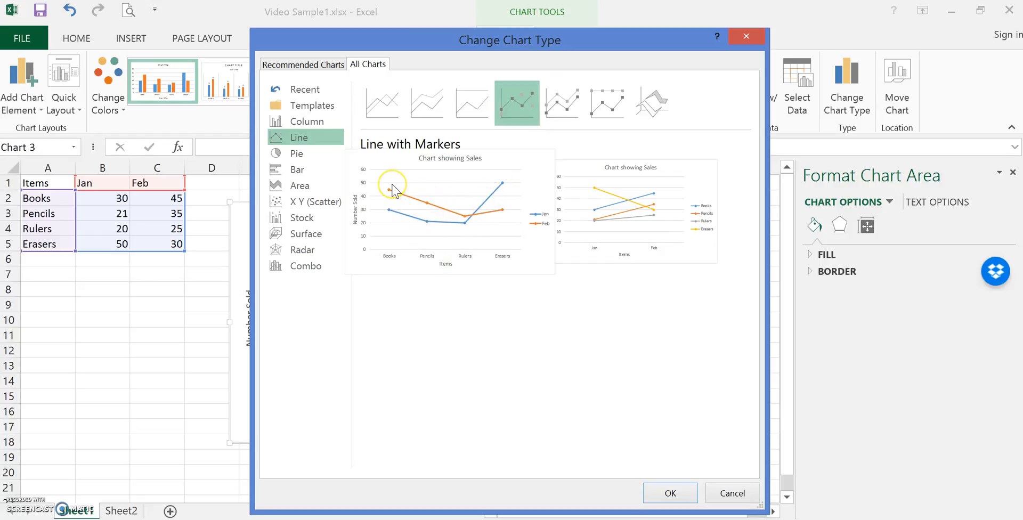
- Preview the Pie and Clustered Column types, and cancel the chart type change
{"action": "left_click", "coordinate": [306, 155]}
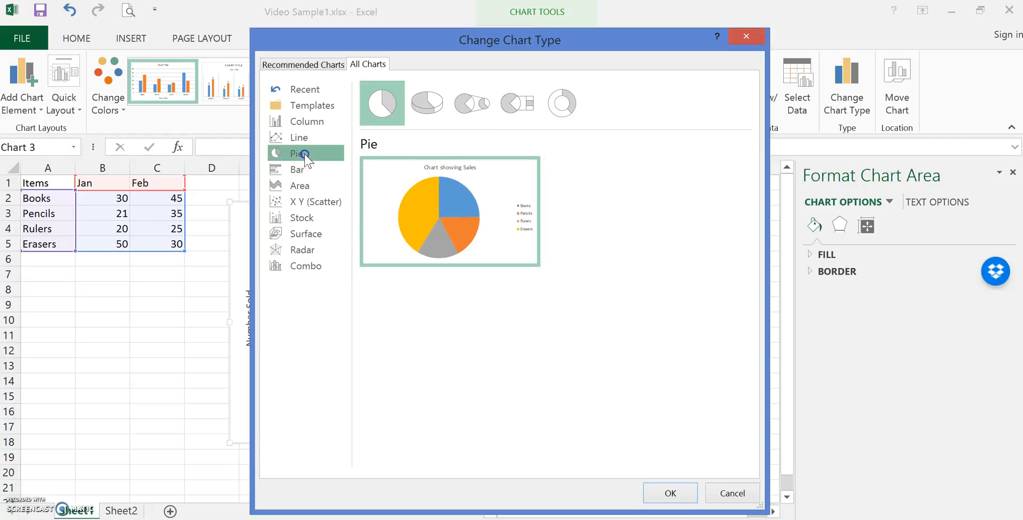
{"action": "left_click", "coordinate": [313, 122]}
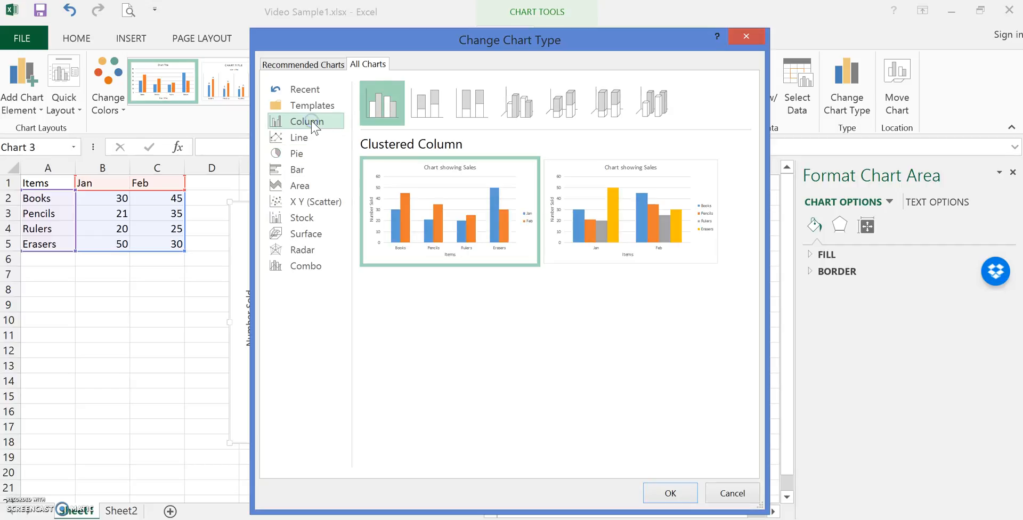
{"action": "mouse_move", "coordinate": [393, 235]}
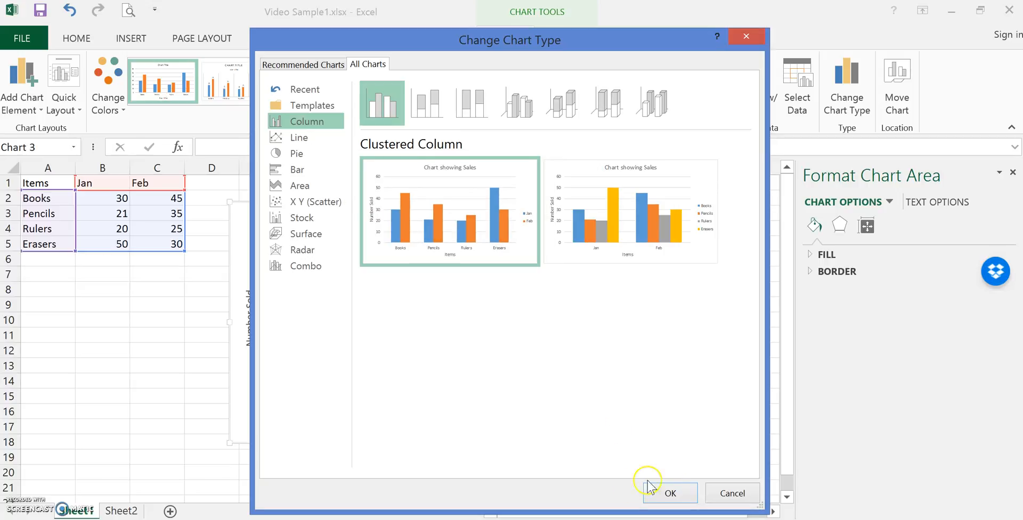
{"action": "left_click", "coordinate": [733, 494]}
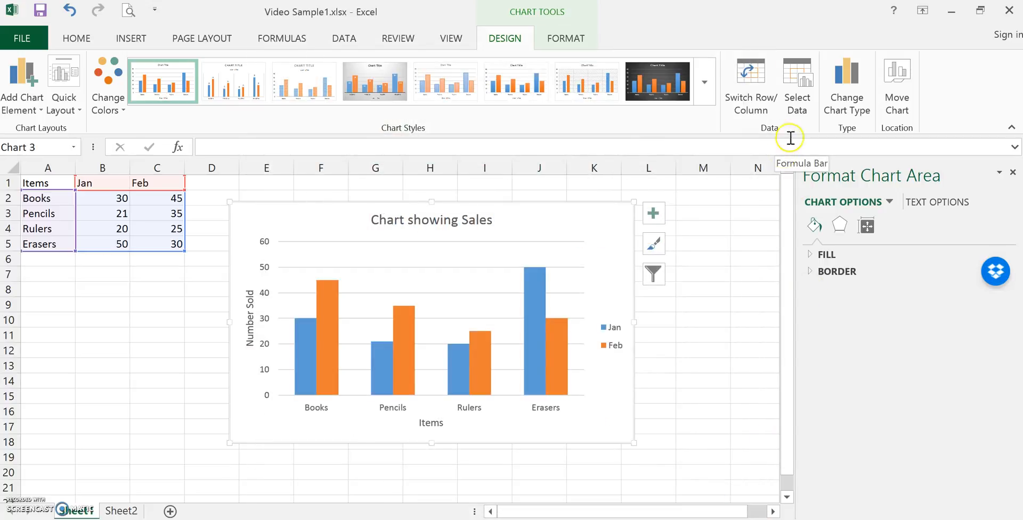
- Move the sales chart to Sheet2 as an embedded object and return to Sheet1
{"action": "left_click", "coordinate": [893, 91]}
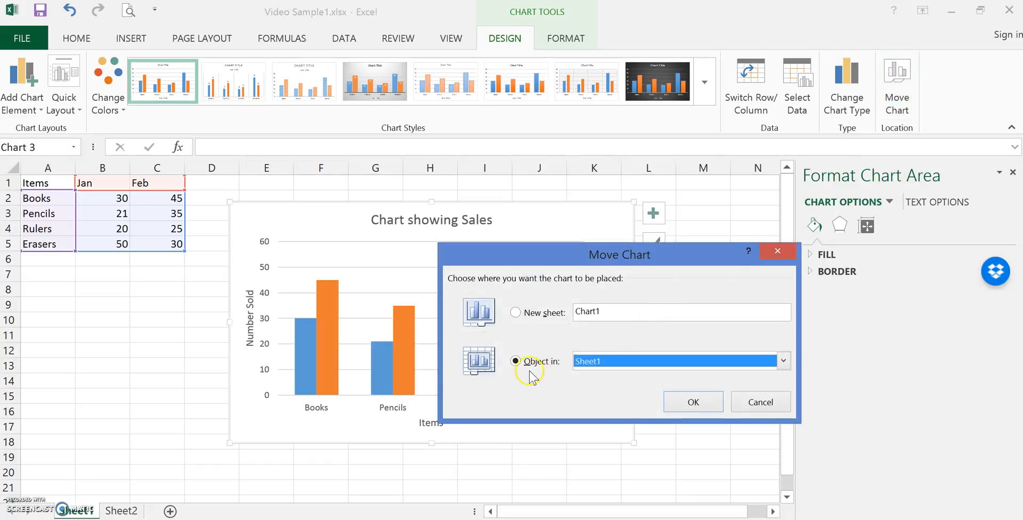
{"action": "left_click", "coordinate": [650, 362]}
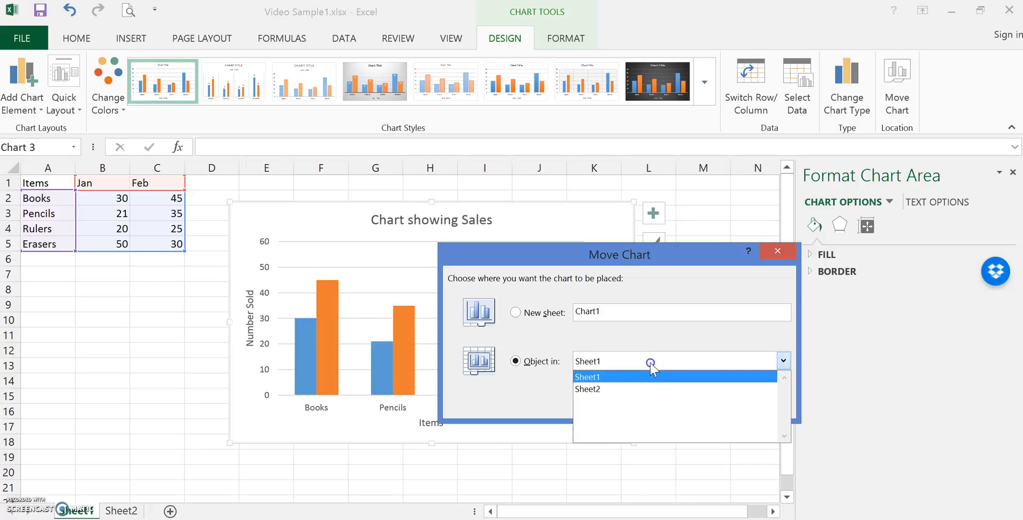
{"action": "left_click", "coordinate": [614, 390]}
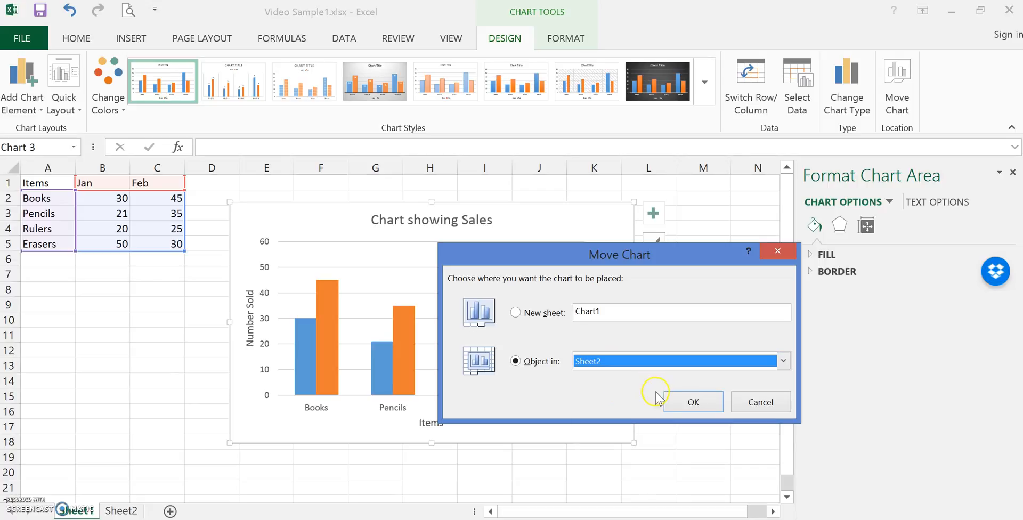
{"action": "left_click", "coordinate": [677, 403]}
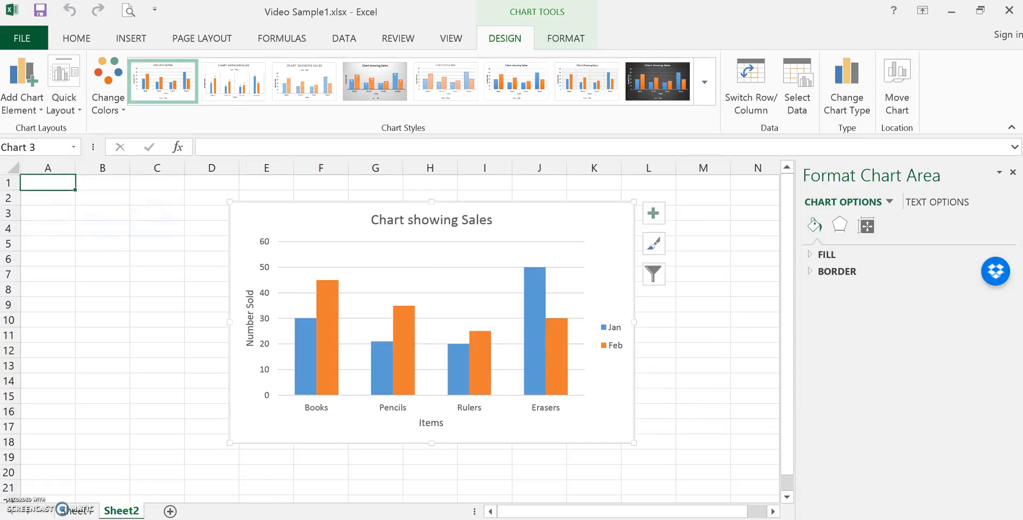
{"action": "left_click", "coordinate": [74, 510]}
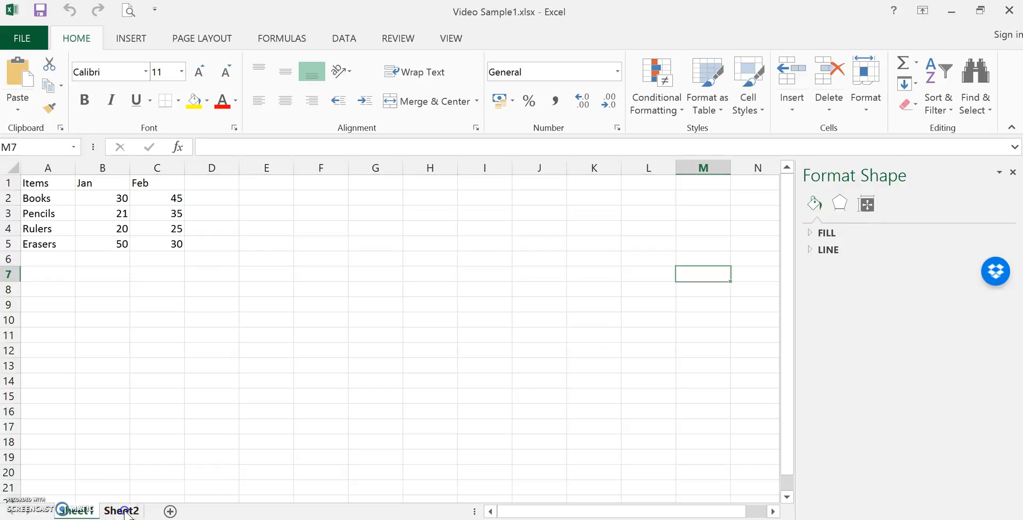
- On Sheet2, enlarge the sales chart slightly and reposition it to span about rows 4 to 20
{"action": "left_click", "coordinate": [127, 513]}
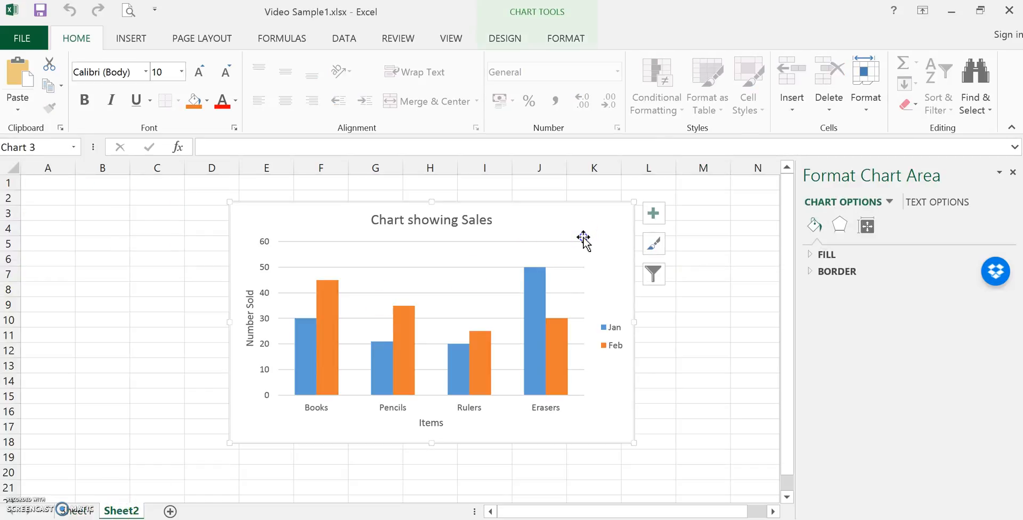
{"action": "left_click_drag", "start_coordinate": [630, 433], "coordinate": [637, 482]}
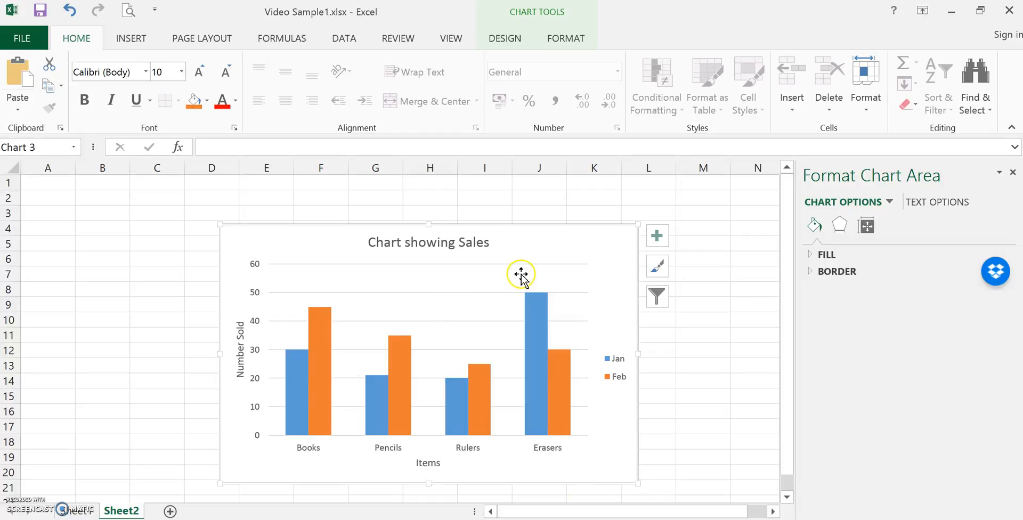
- Move the sales chart from Sheet2 to a new chart sheet named Sales Chart
{"action": "left_click", "coordinate": [504, 39]}
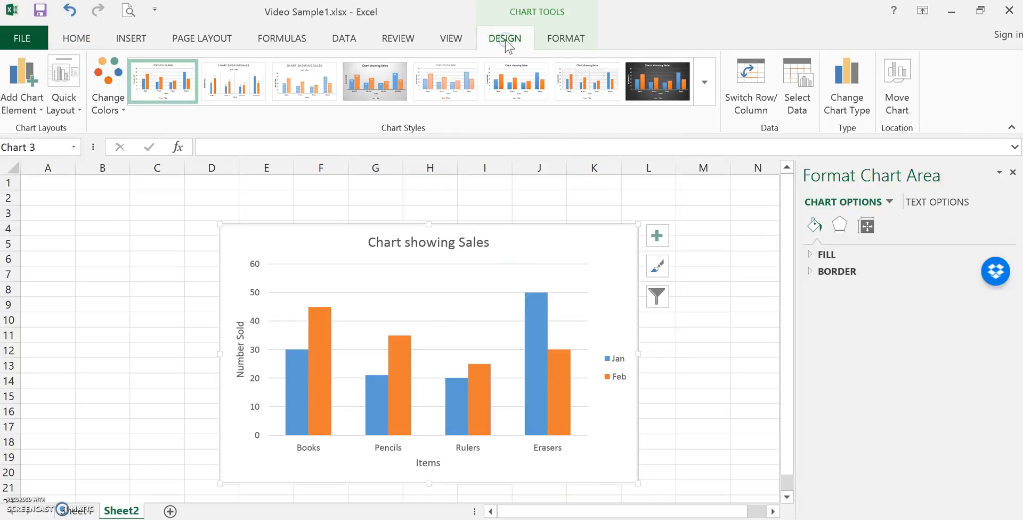
{"action": "left_click", "coordinate": [899, 99]}
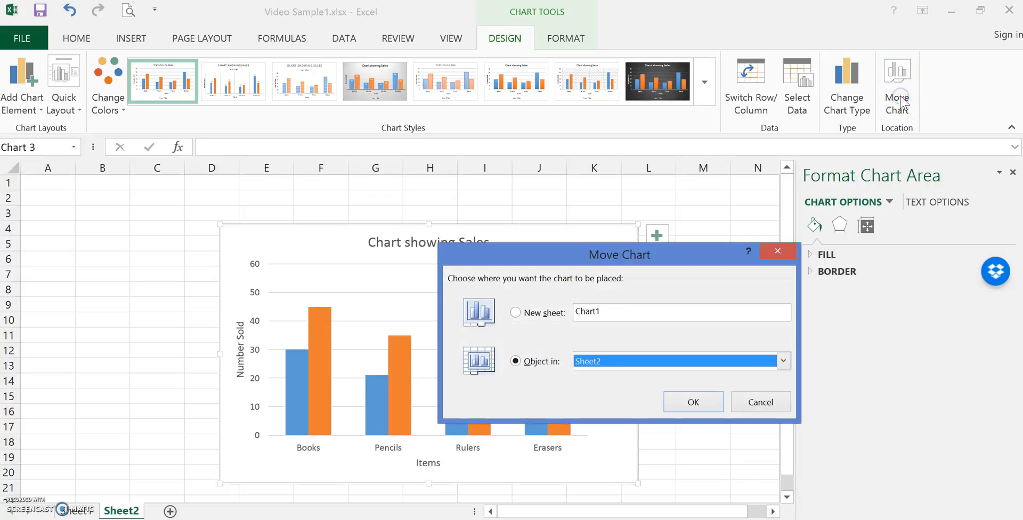
{"action": "left_click", "coordinate": [535, 313]}
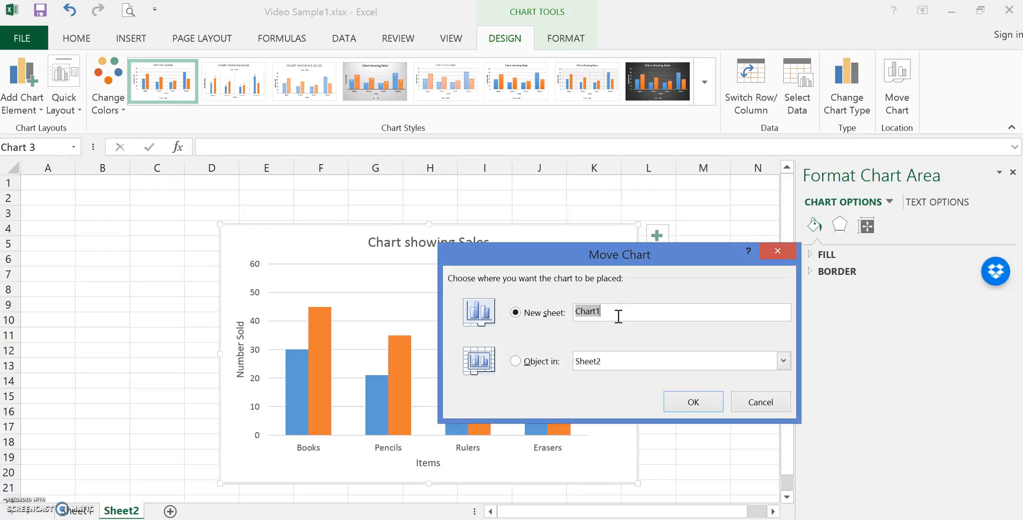
{"action": "type", "text": "Sales"}
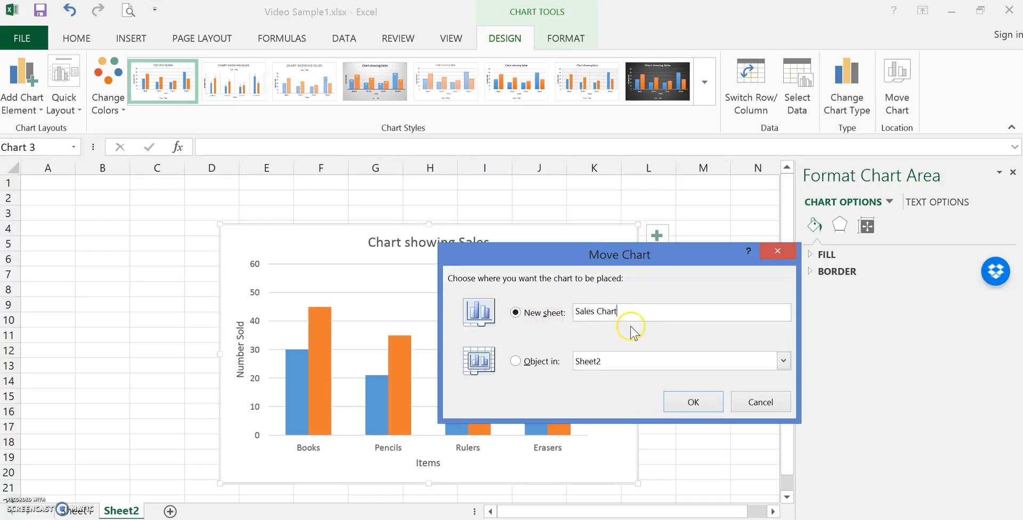
{"action": "left_click", "coordinate": [698, 410]}
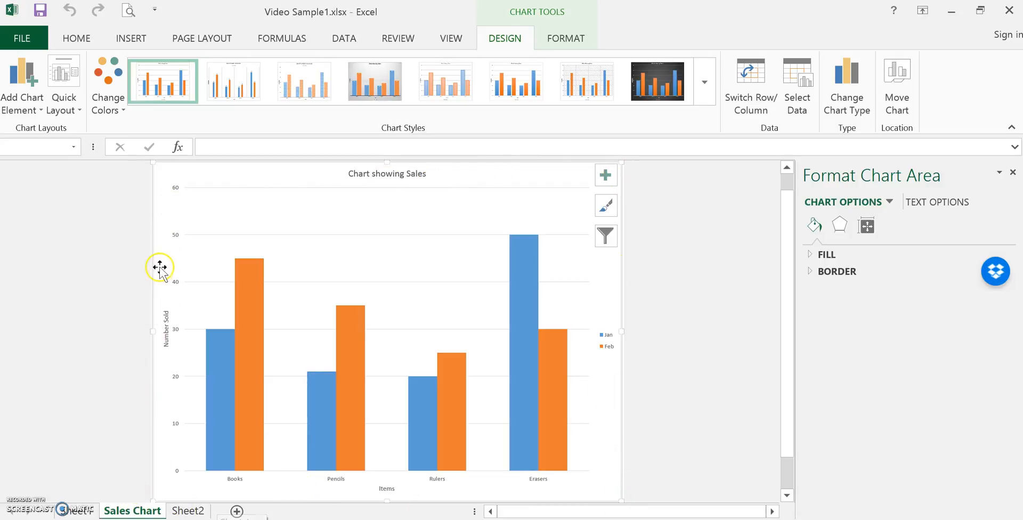
- Check Sheet2 and the data on Sheet1, and return to the Sales Chart sheet
{"action": "right_click", "coordinate": [188, 512]}
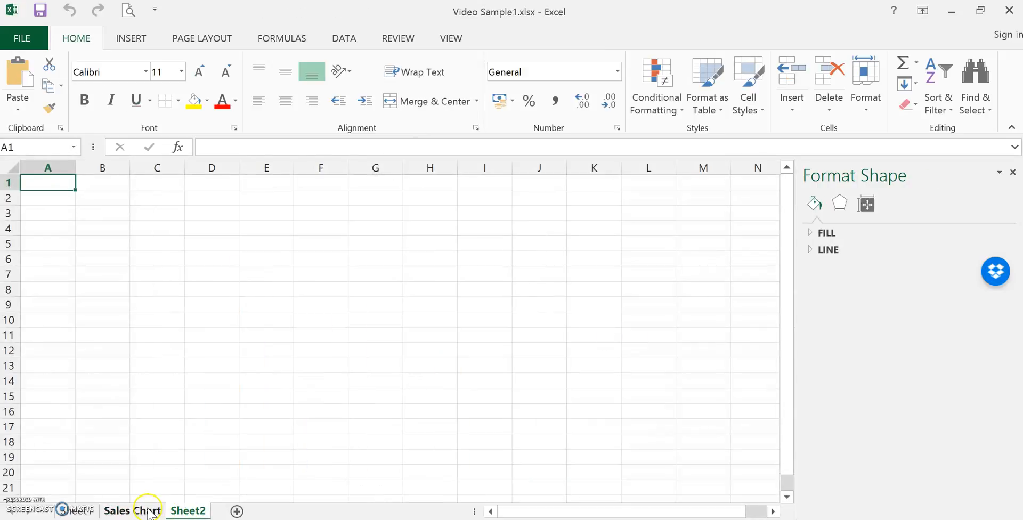
{"action": "left_click", "coordinate": [113, 514]}
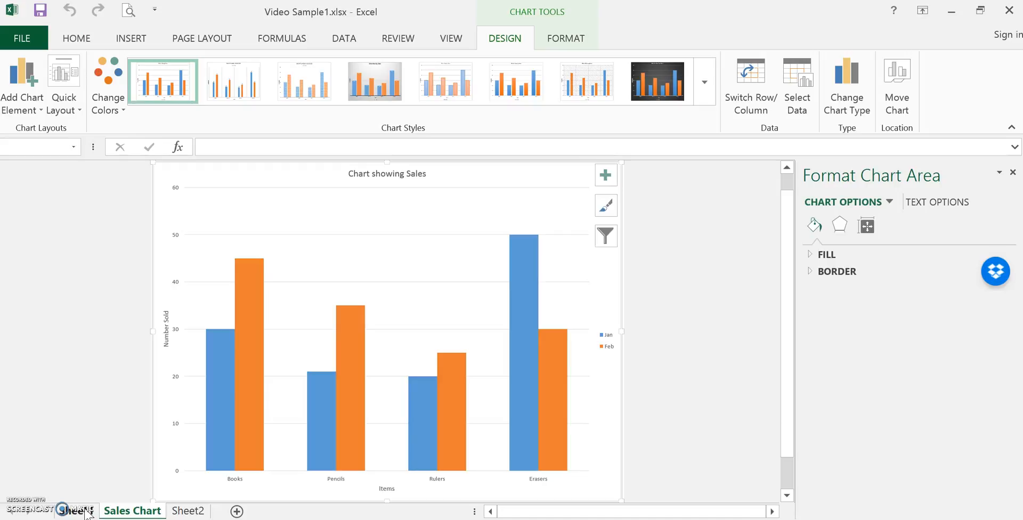
{"action": "left_click", "coordinate": [85, 512]}
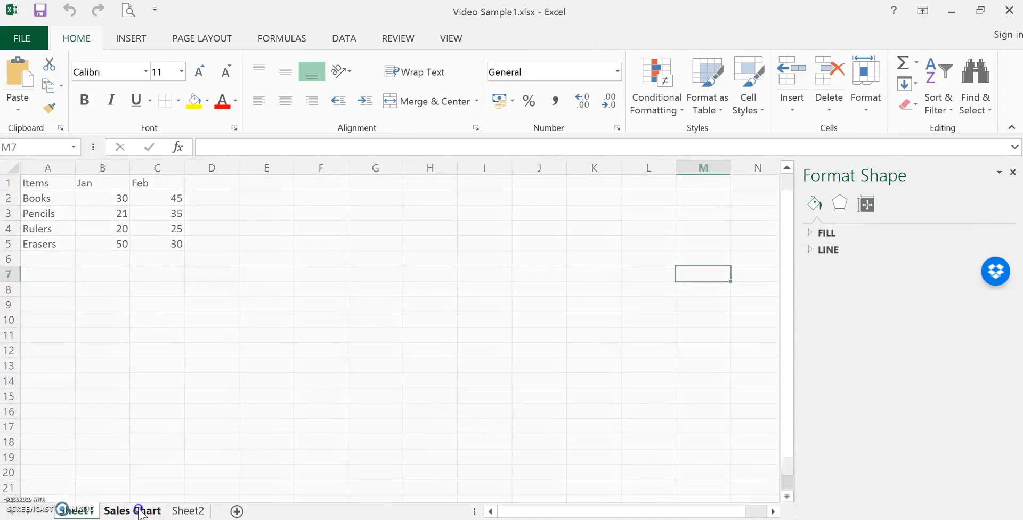
{"action": "left_click", "coordinate": [140, 512]}
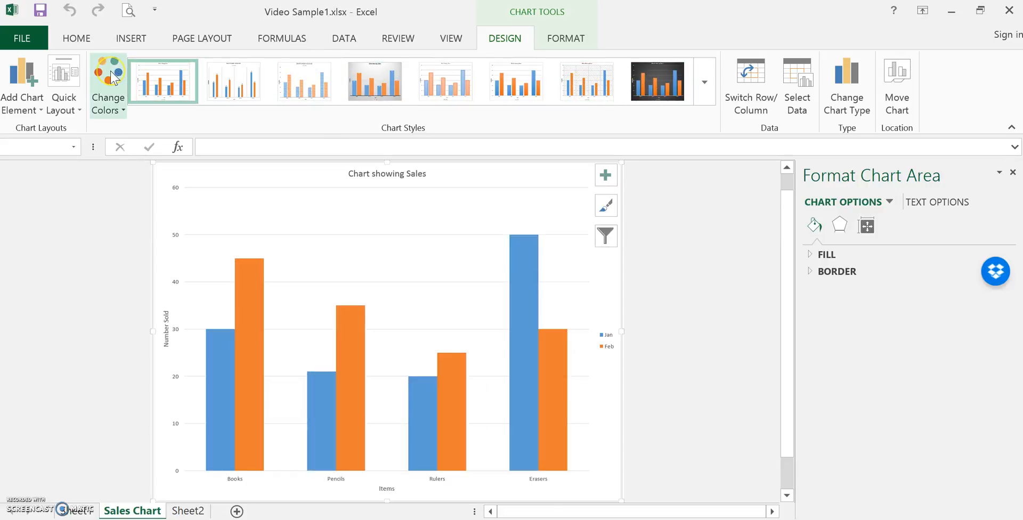
- Review the formatting options for the chart area and preview several chart styles on the sales chart
{"action": "left_click", "coordinate": [570, 40]}
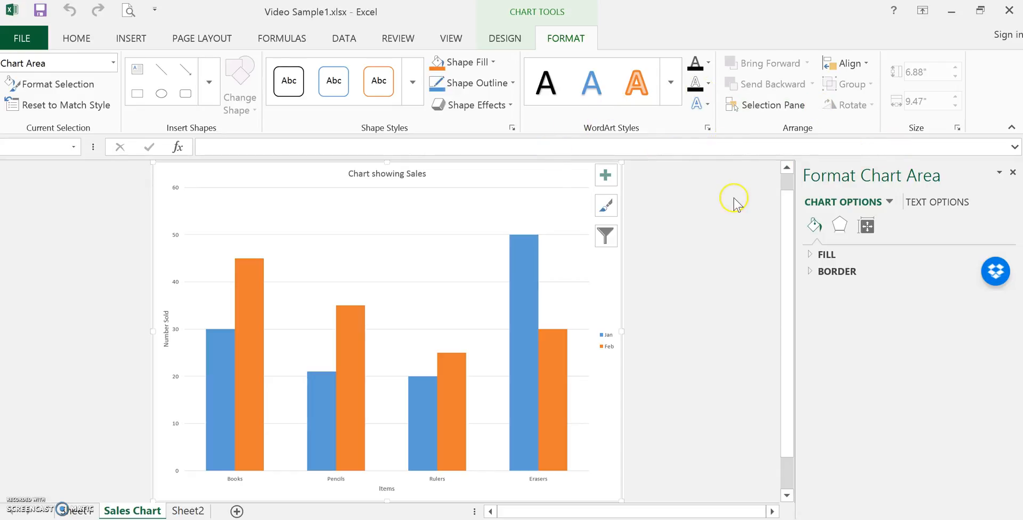
{"action": "left_click", "coordinate": [504, 41]}
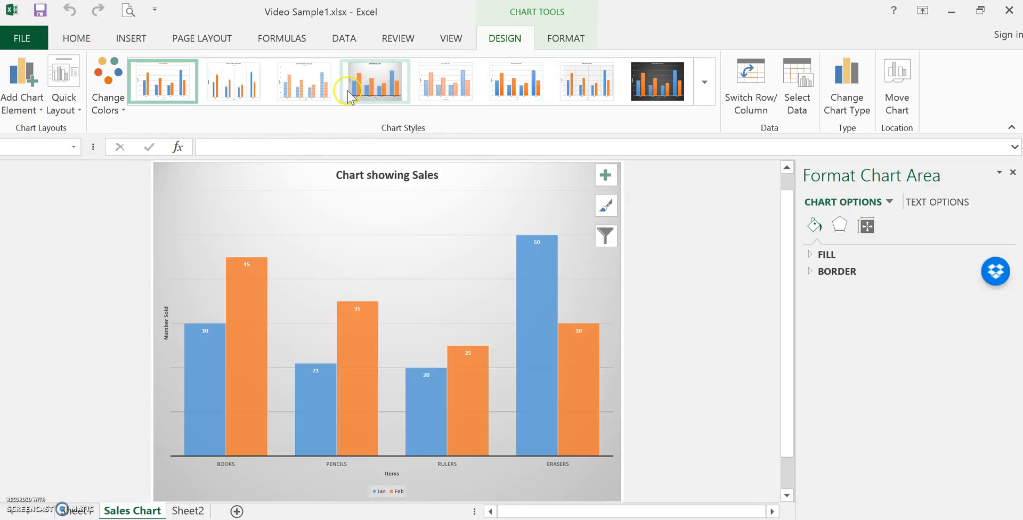
{"action": "left_click", "coordinate": [207, 85]}
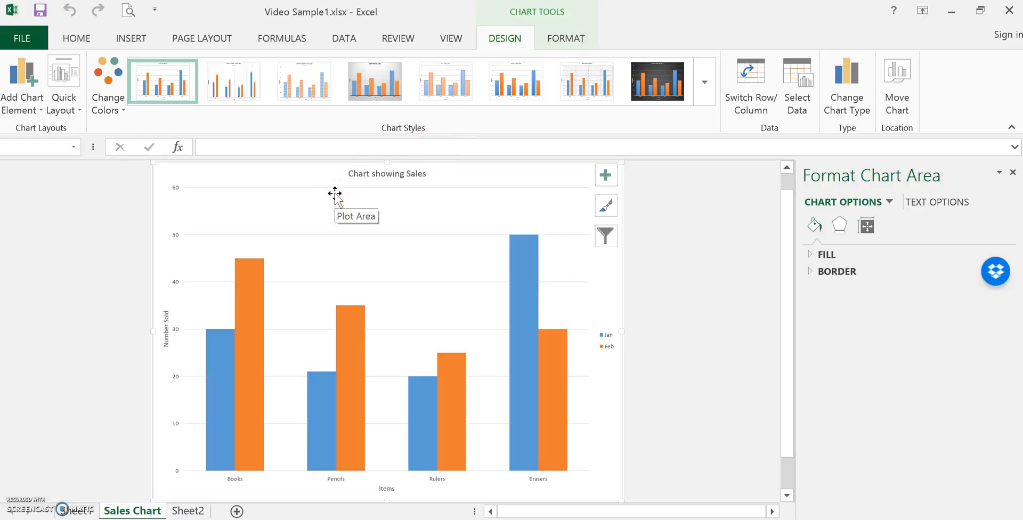
- Look through the quick layouts and the chart elements that can be added, without applying any
{"action": "left_click", "coordinate": [72, 104]}
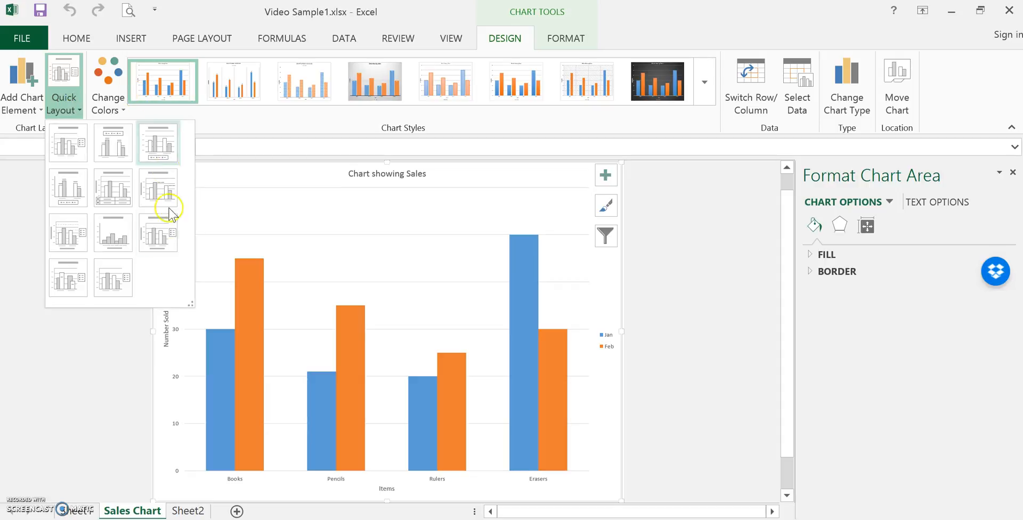
{"action": "left_click", "coordinate": [107, 357]}
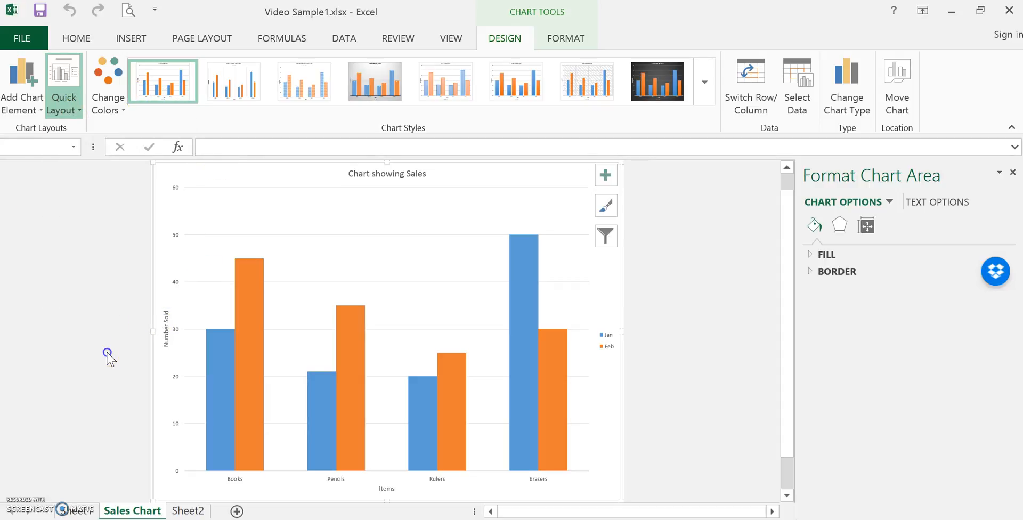
{"action": "left_click", "coordinate": [20, 94]}
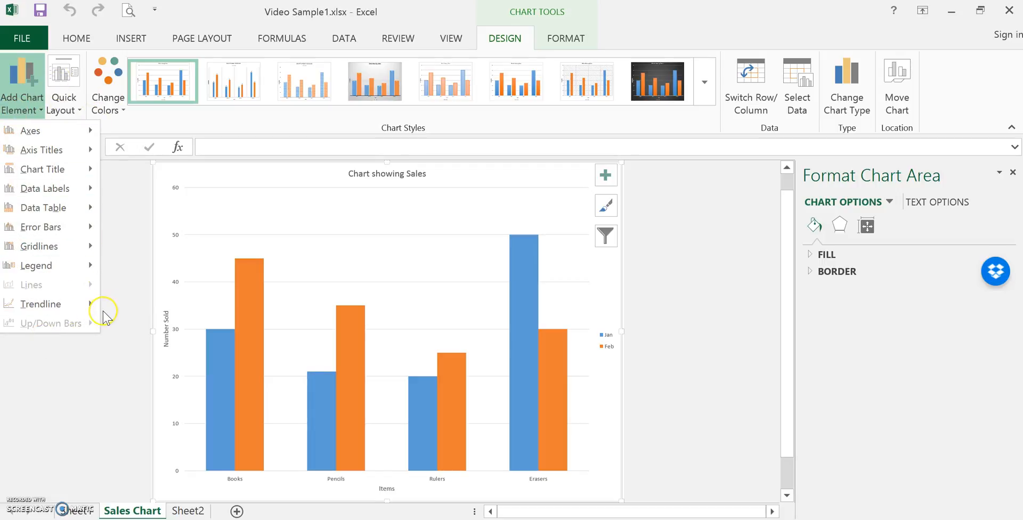
{"action": "left_click", "coordinate": [98, 432]}
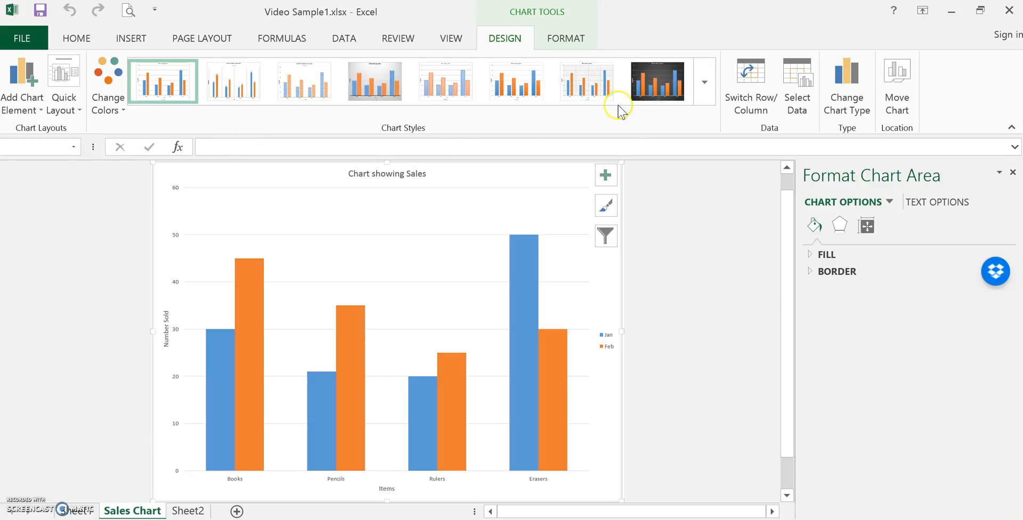